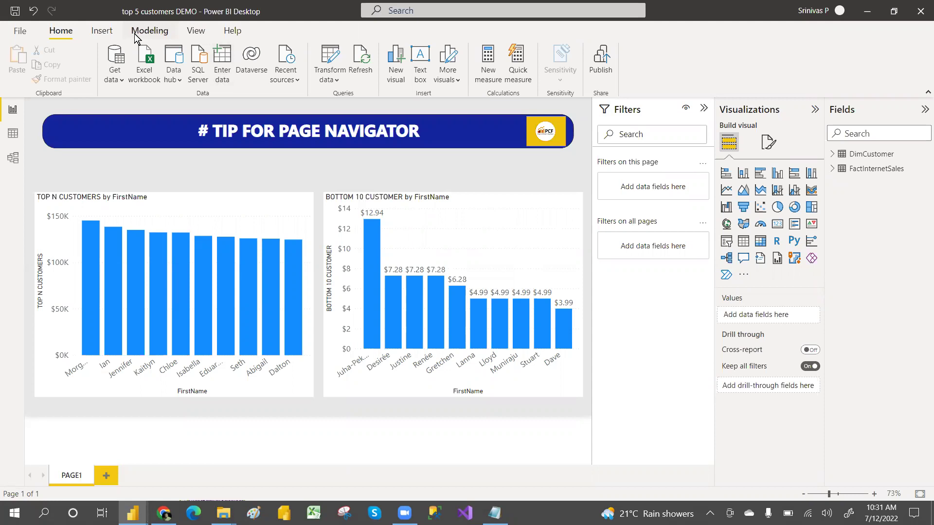
Switch the ribbon to the Insert tab.
left_click(104, 31)
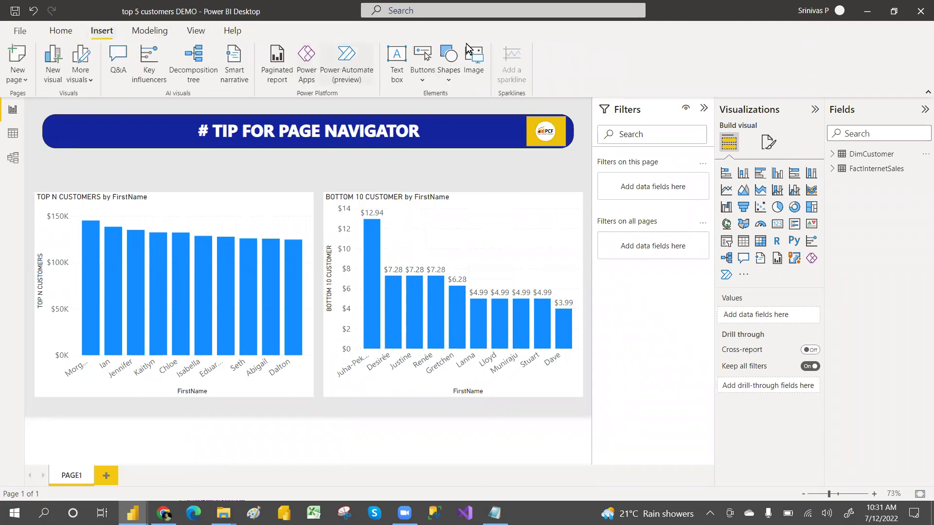
Insert a Page navigator showing PAGE1 and place it below the title banner.
left_click(423, 81)
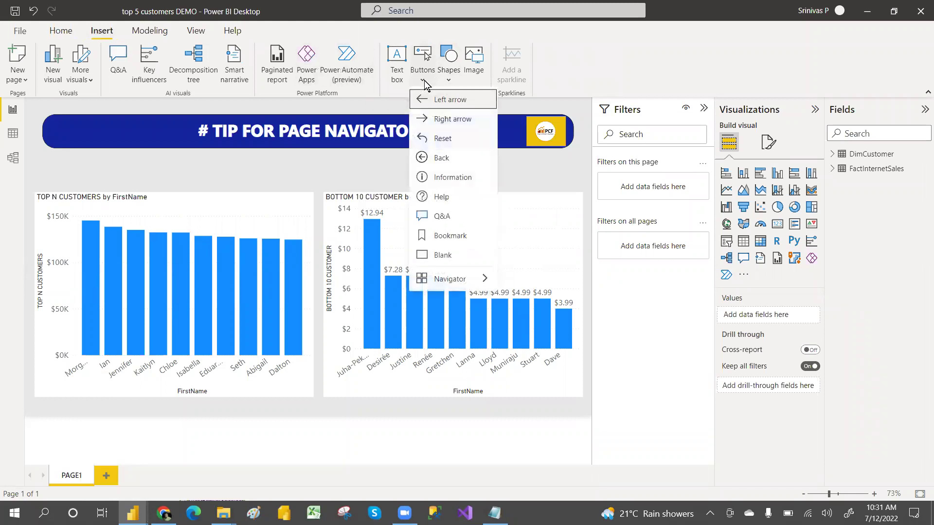
mouse_move(482, 281)
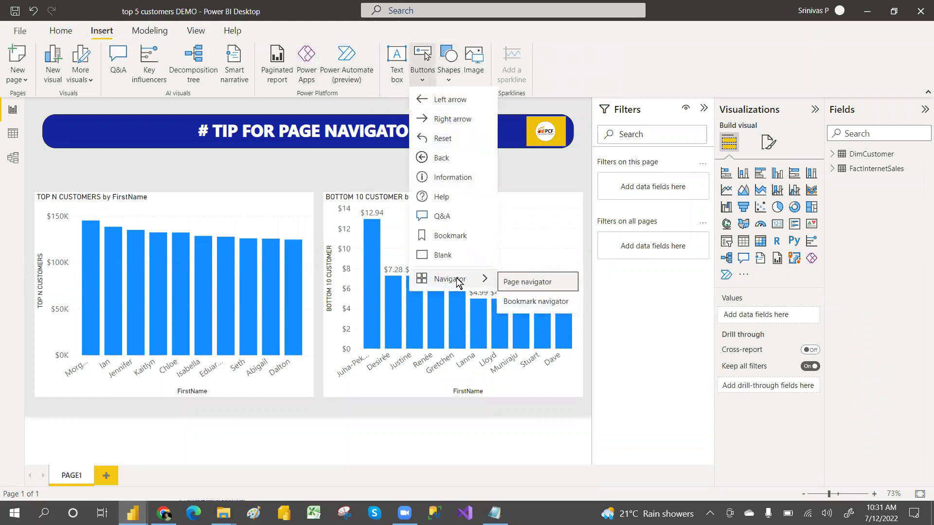
left_click(527, 282)
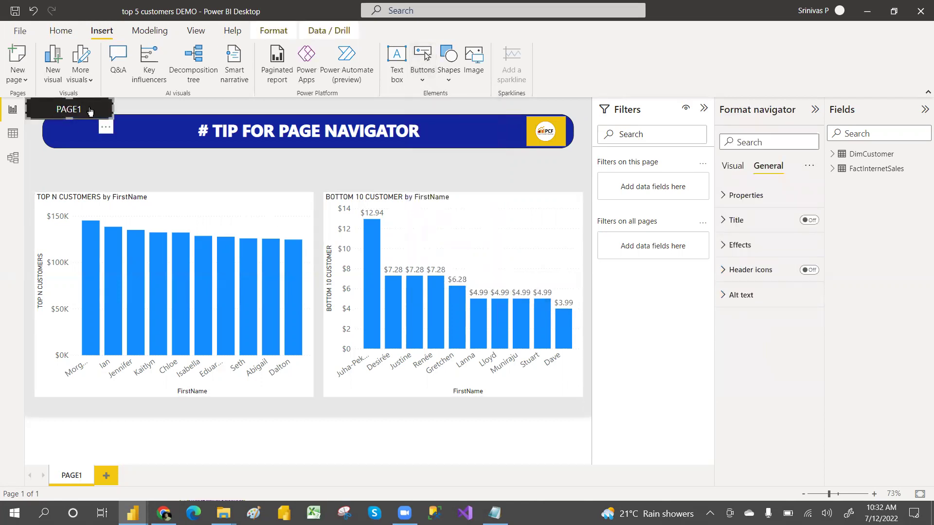
left_click_drag(90, 111, 112, 171)
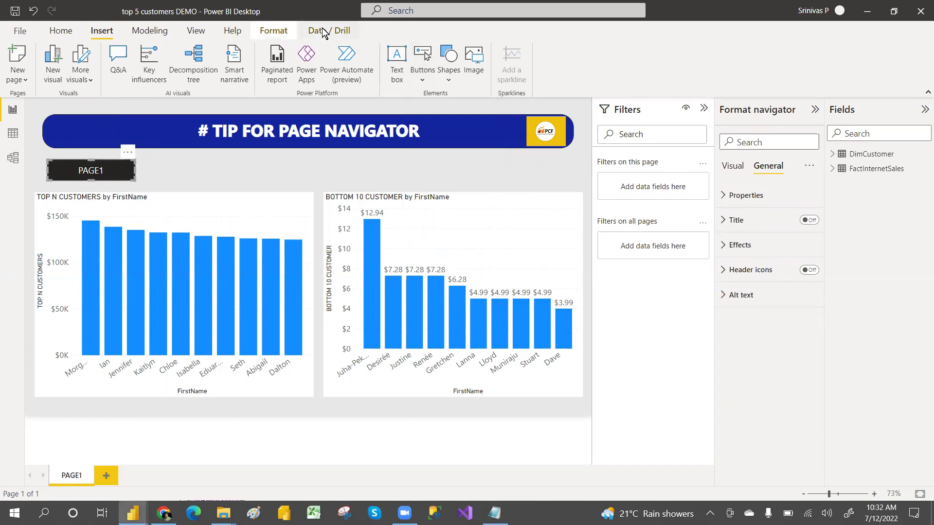
left_click(420, 78)
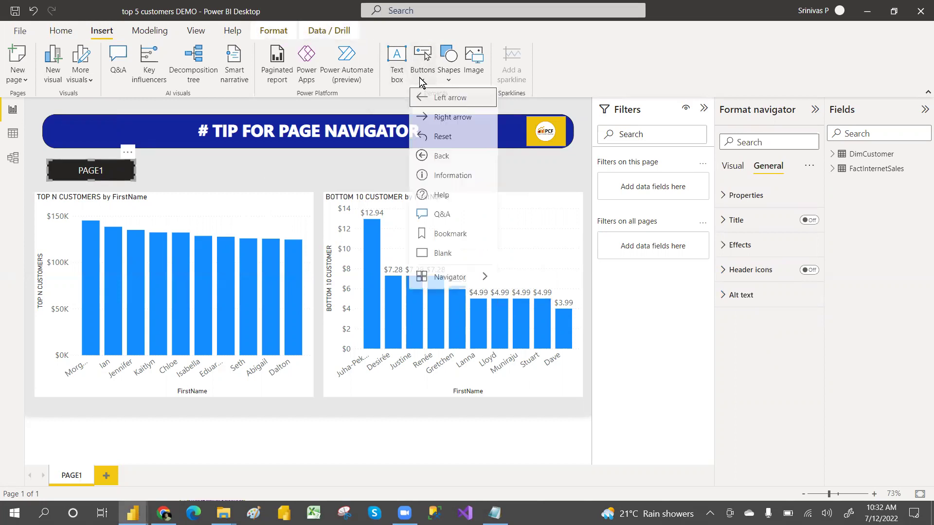
left_click(202, 165)
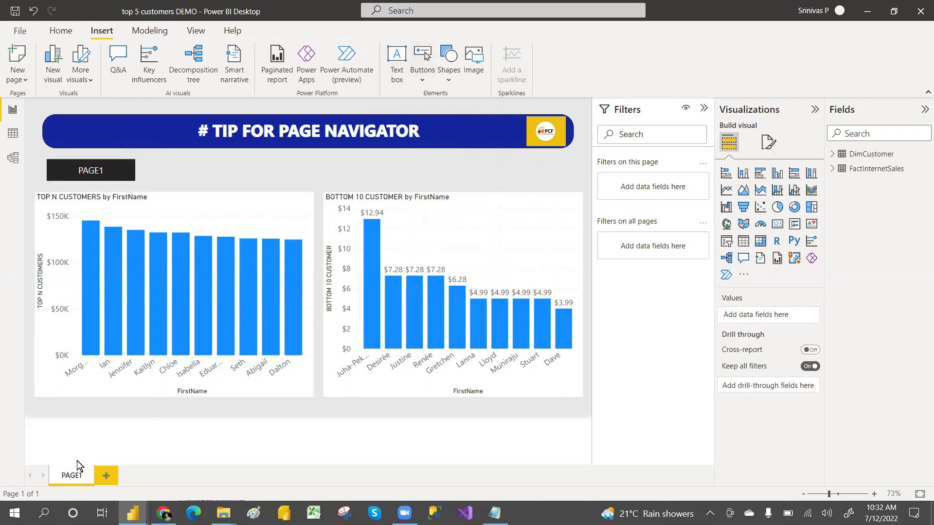
Duplicate PAGE1 and rename the copy PAGE2.
right_click(75, 476)
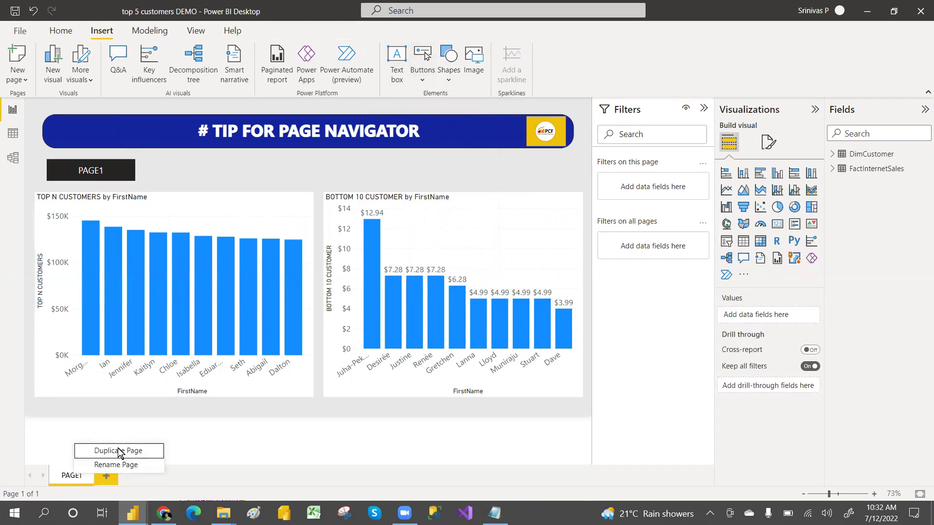
key("Escape")
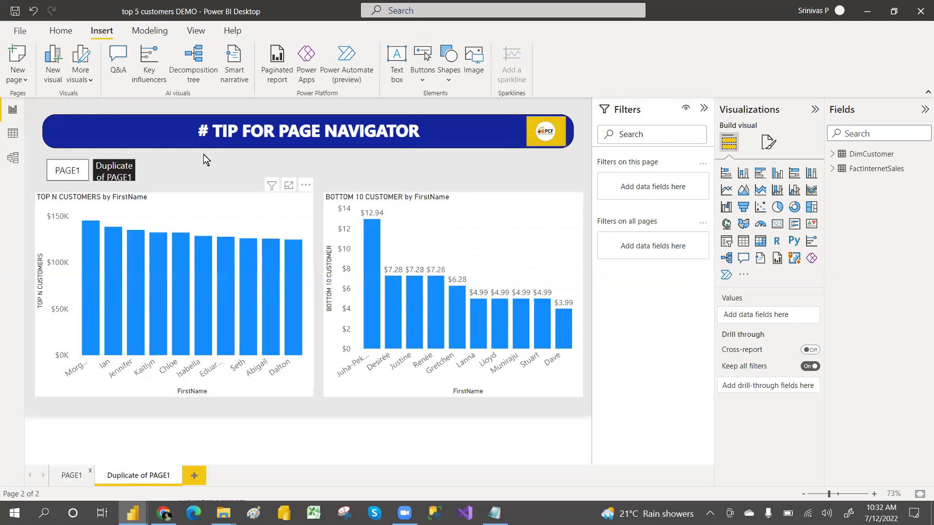
left_click(68, 173, "ctrl")
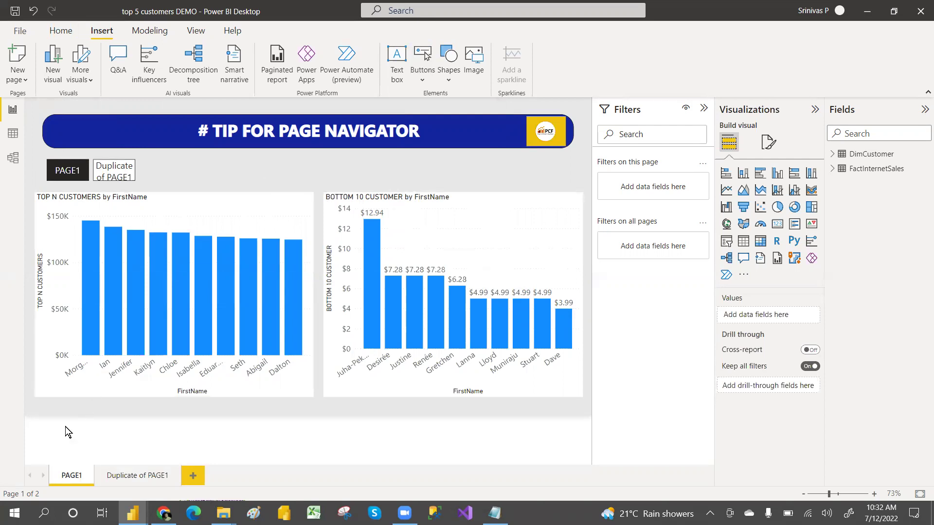
double_click(140, 476)
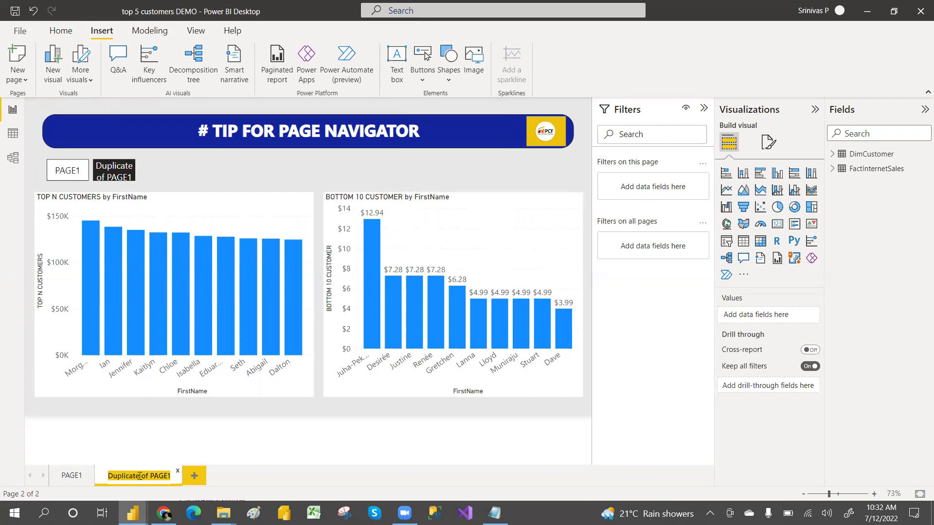
type("PAGE2")
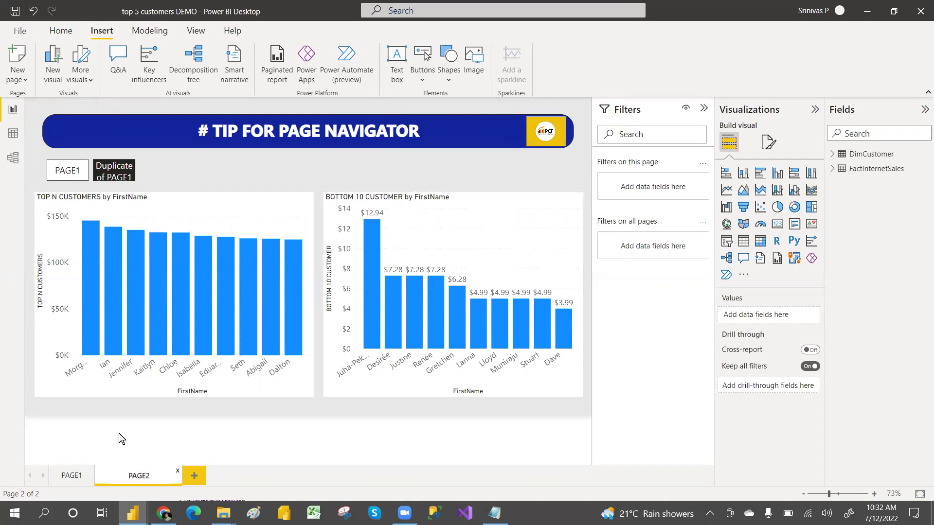
left_click(123, 436)
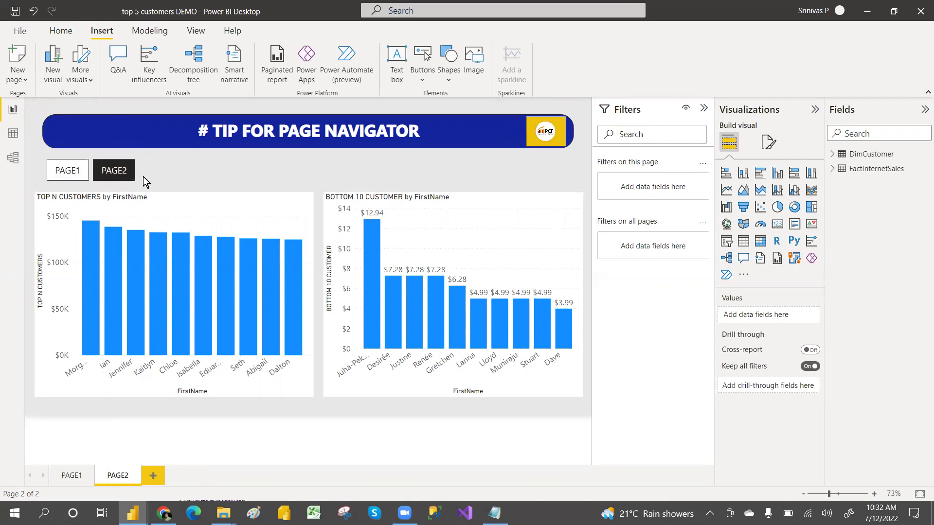
Duplicate PAGE2 and rename the copy PAGE3.
right_click(117, 477)
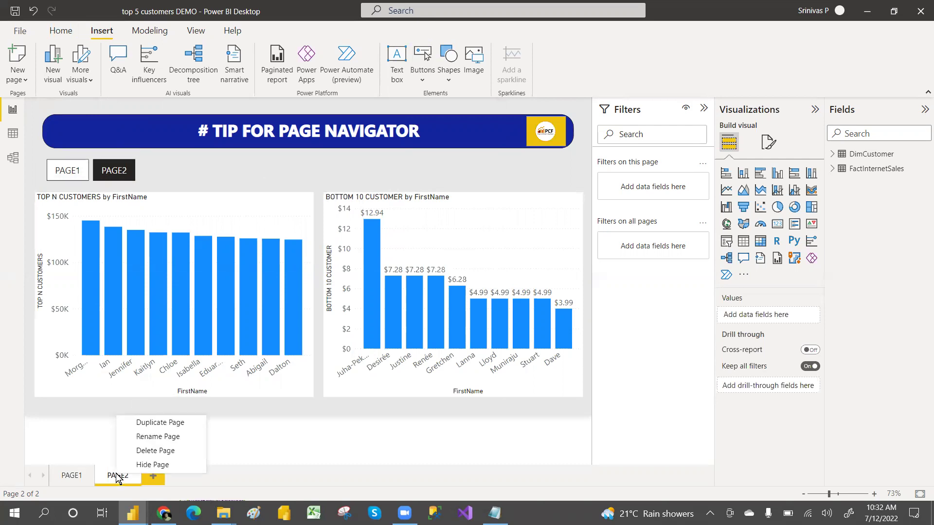
left_click(167, 422)
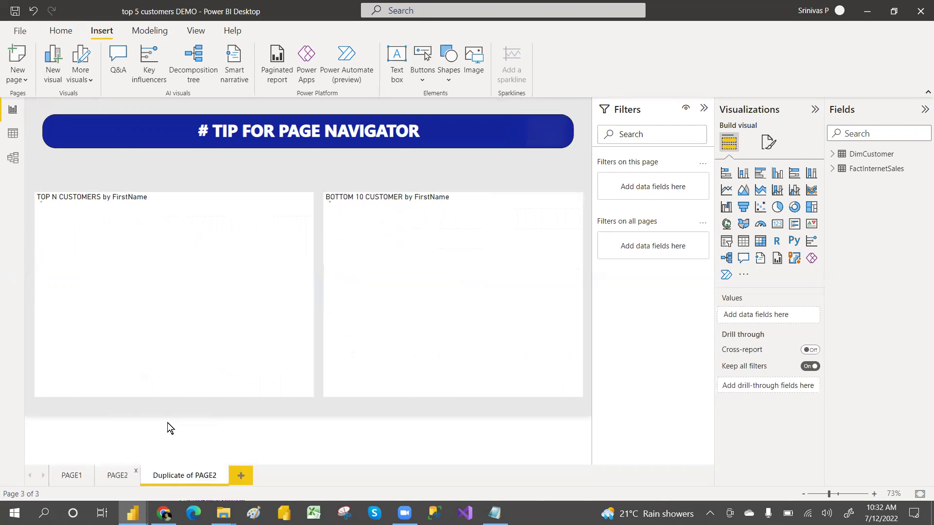
double_click(188, 474)
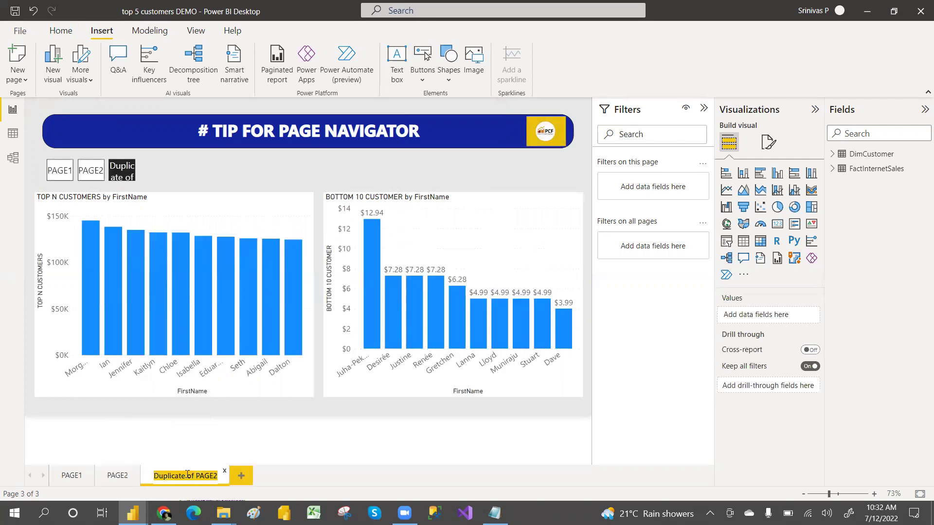
type("PAGE3")
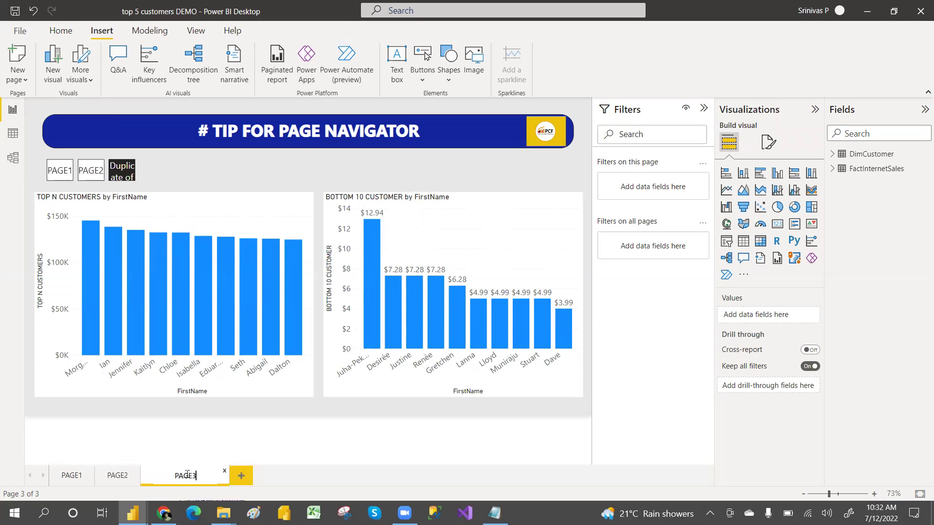
left_click(234, 440)
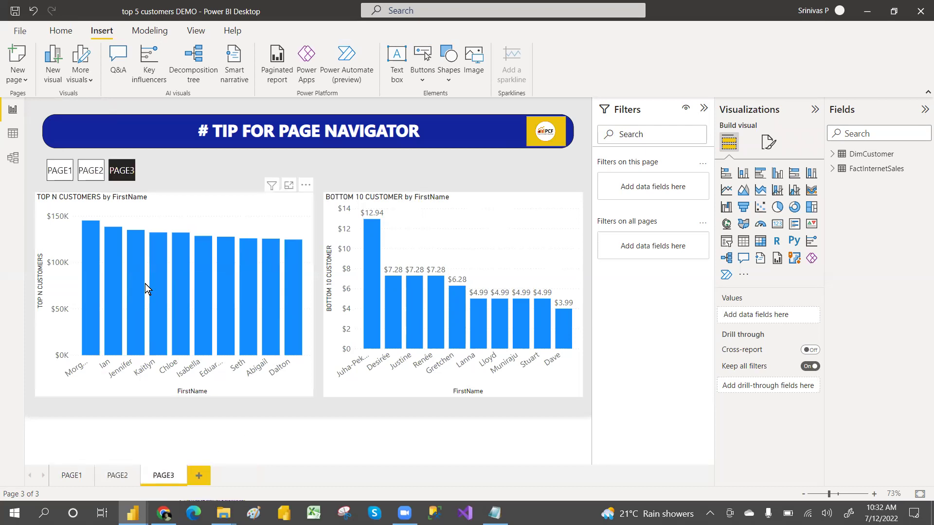
Test the navigator by jumping to PAGE1, then PAGE2, then PAGE3.
left_click(64, 172, "ctrl")
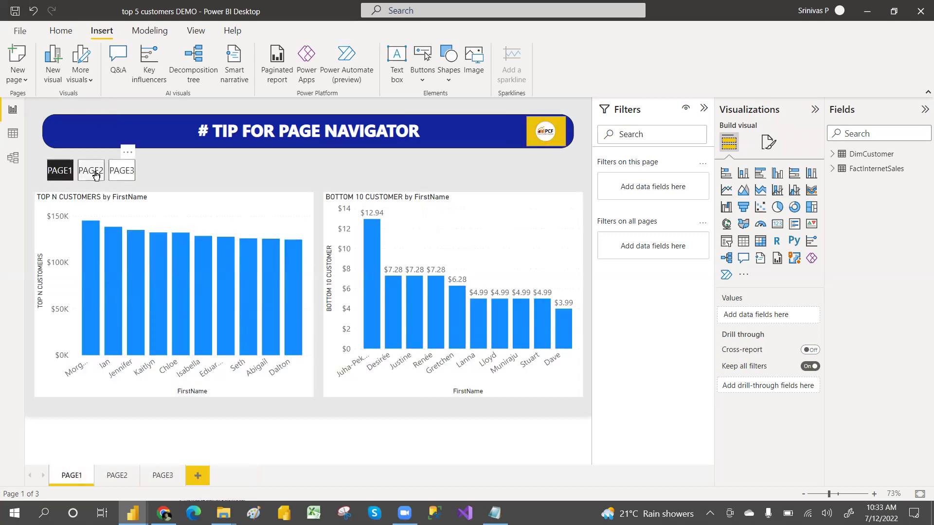
left_click(92, 173, "ctrl")
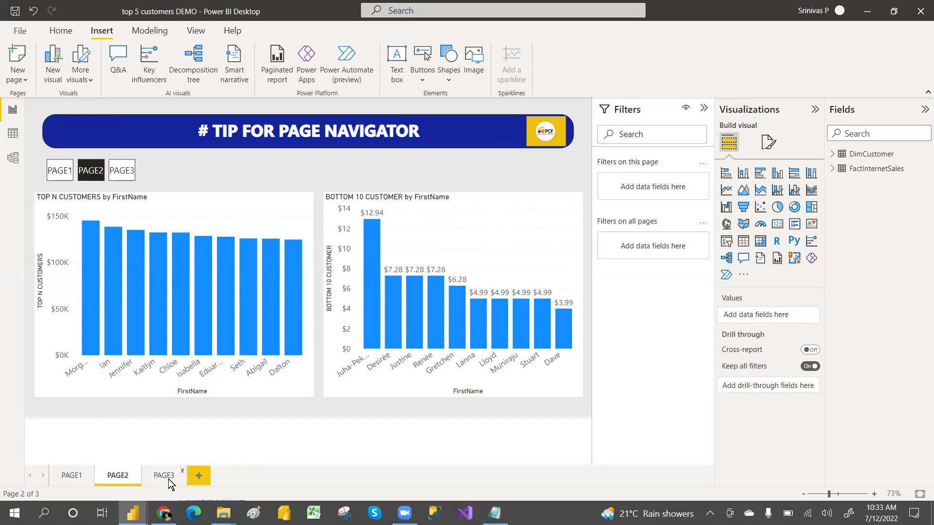
left_click(119, 175, "ctrl")
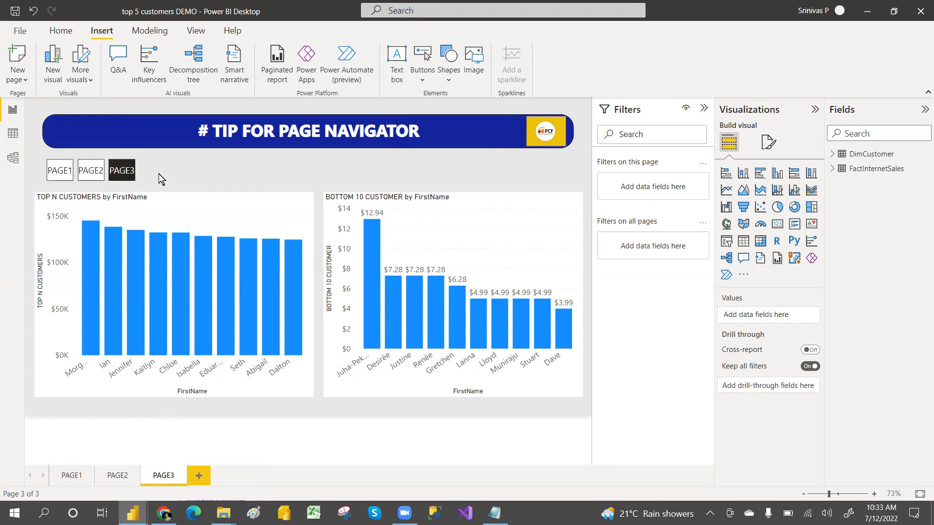
Hide PAGE3, return to PAGE2, and select the navigator for formatting.
right_click(158, 478)
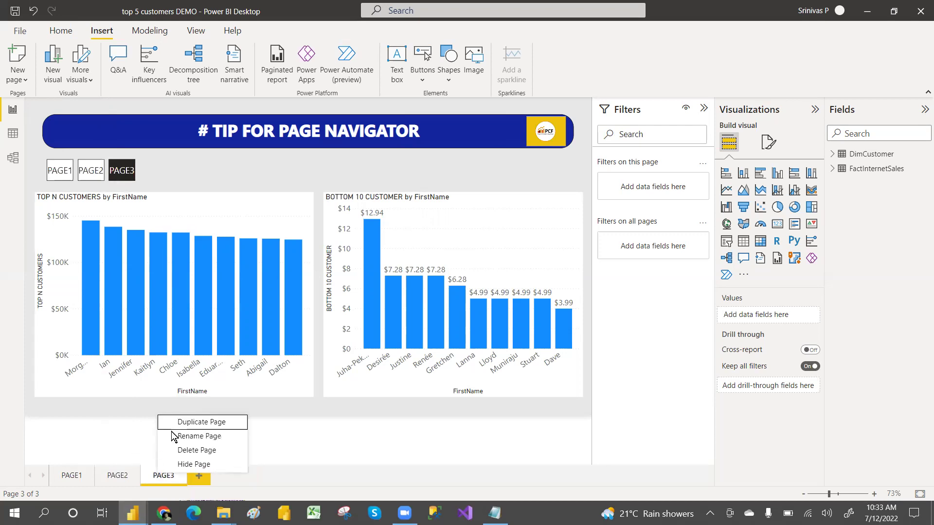
left_click(194, 465)
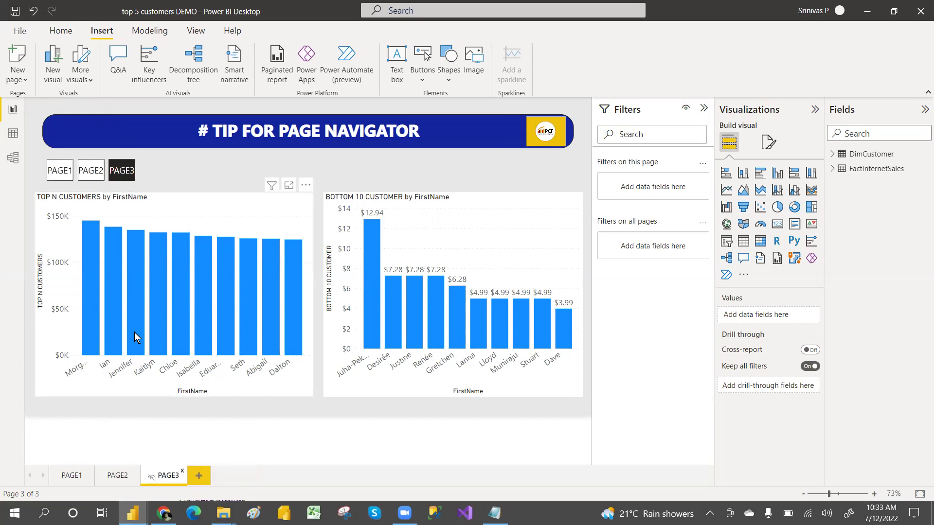
left_click(111, 477)
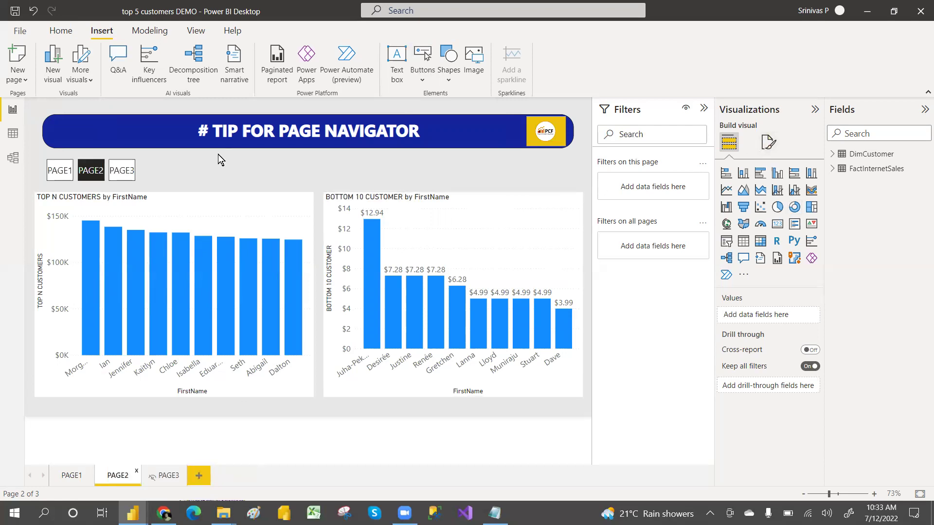
left_click(124, 178)
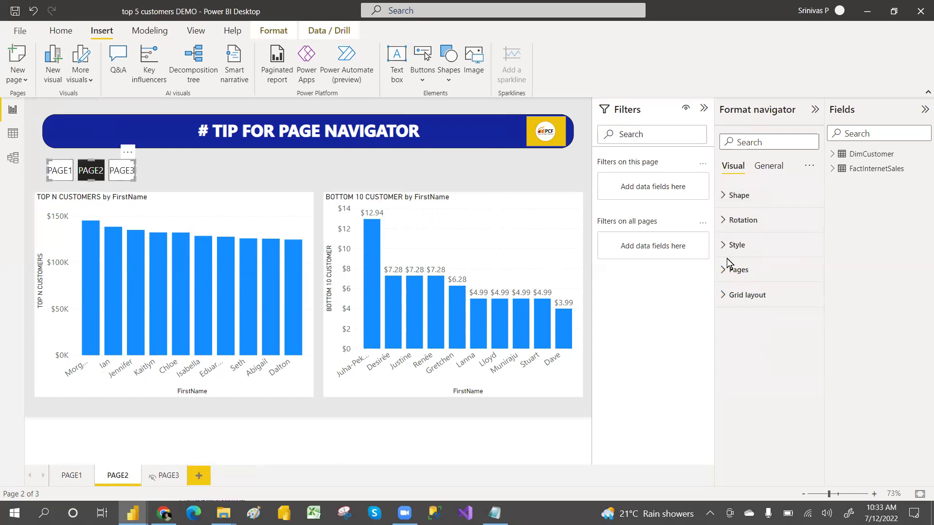
On PAGE2, turn Show hidden pages off in the navigator's Pages settings.
left_click(720, 246)
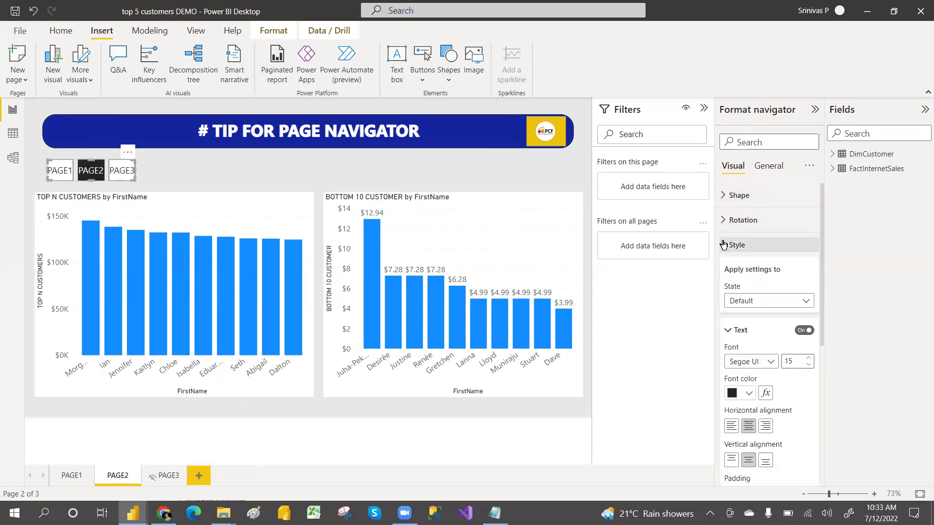
left_click(722, 246)
left_click(724, 272)
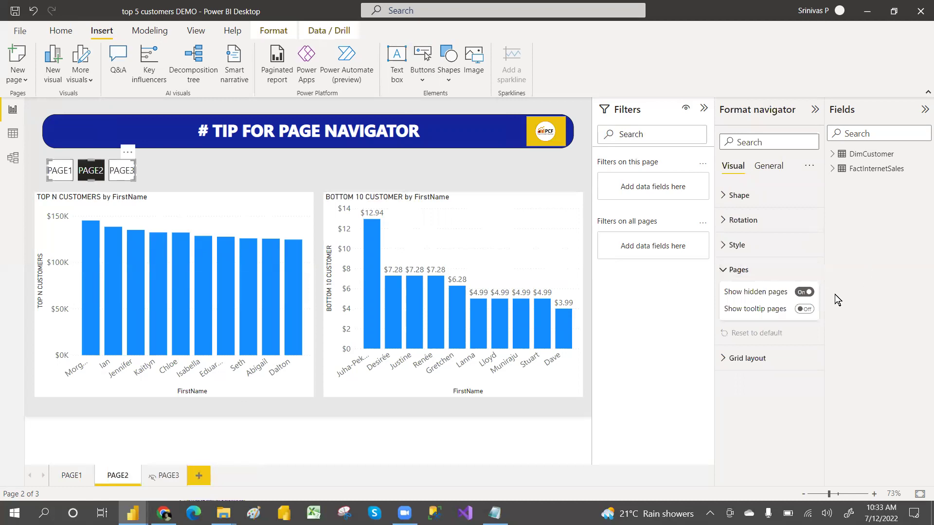
left_click(805, 294)
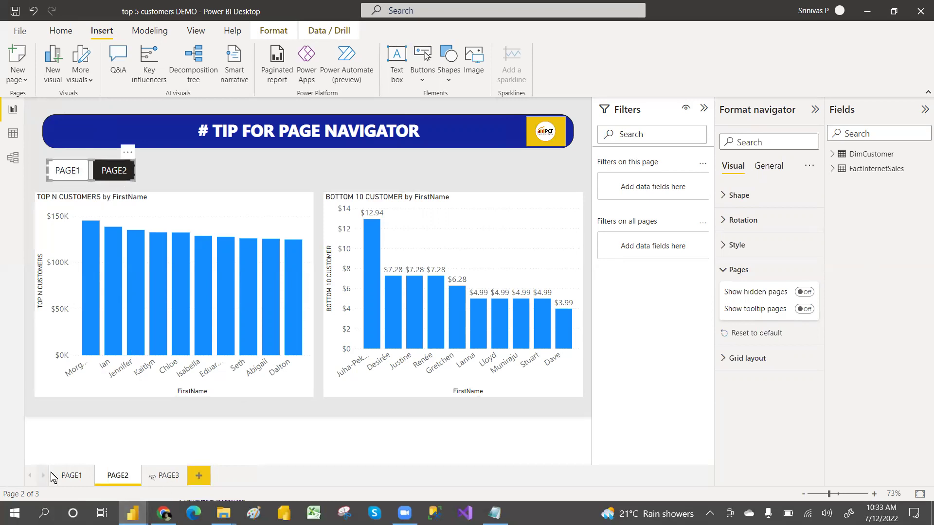
On PAGE1, also turn Show hidden pages off for its navigator, then deselect it.
left_click(70, 476)
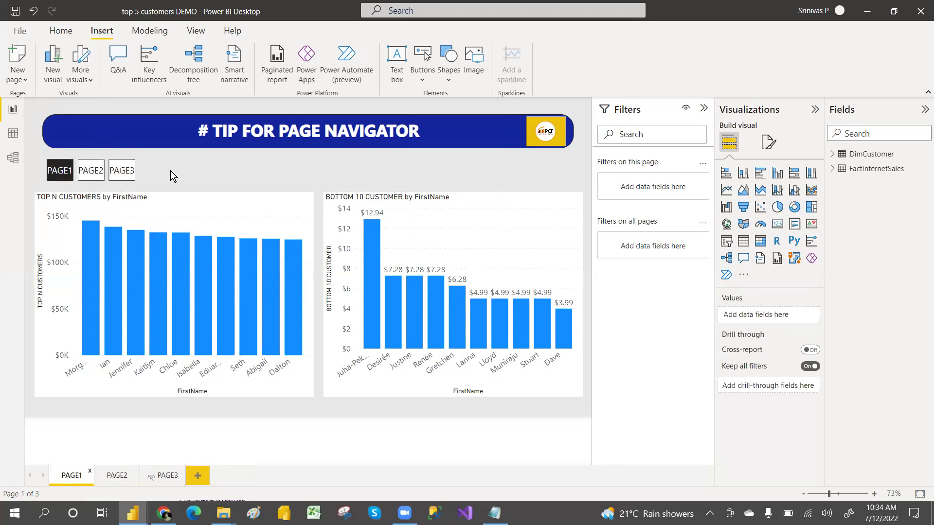
left_click(127, 178)
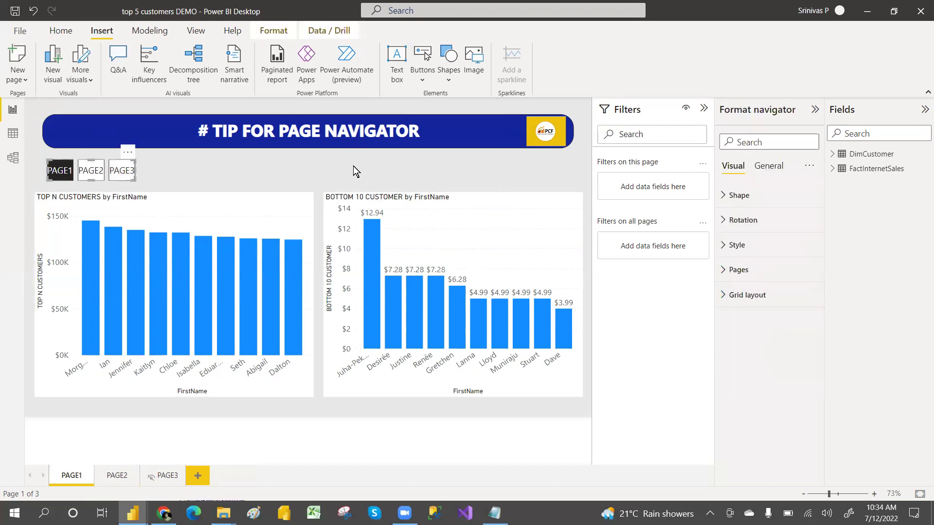
left_click(736, 270)
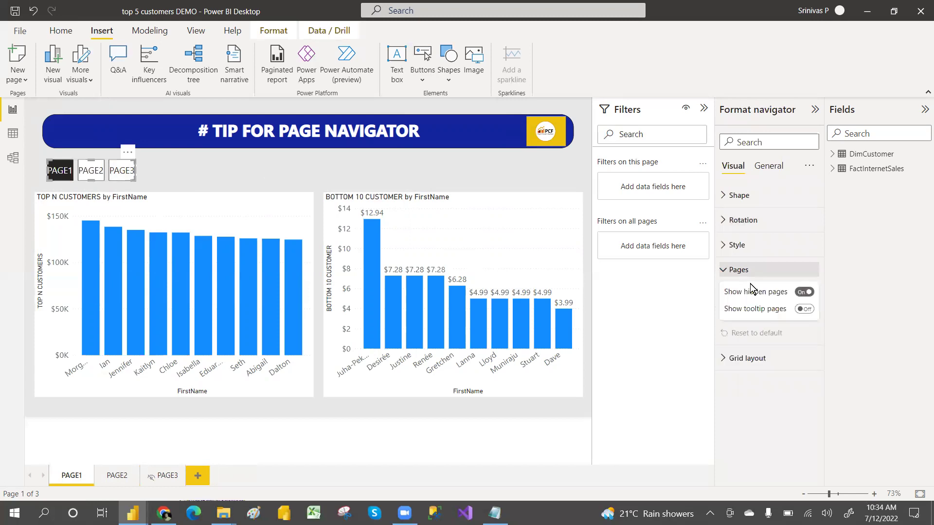
left_click(797, 292)
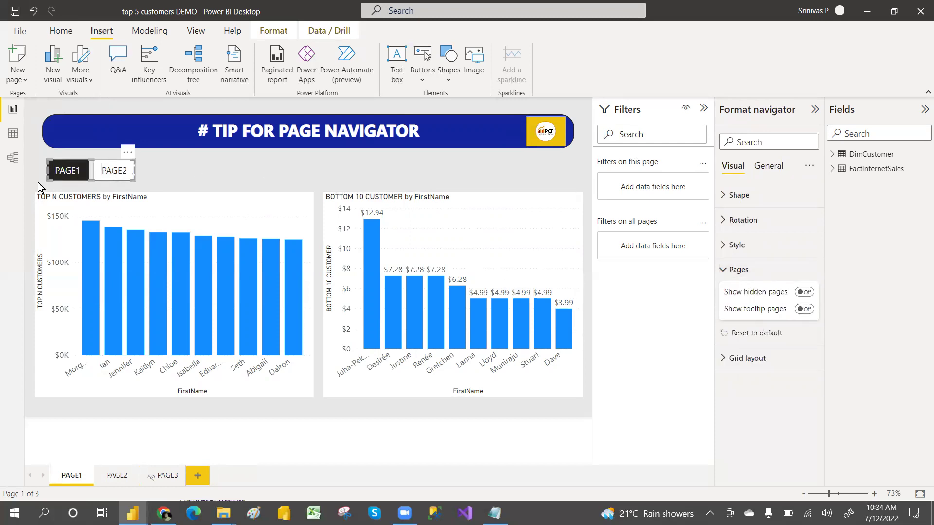
left_click(166, 180)
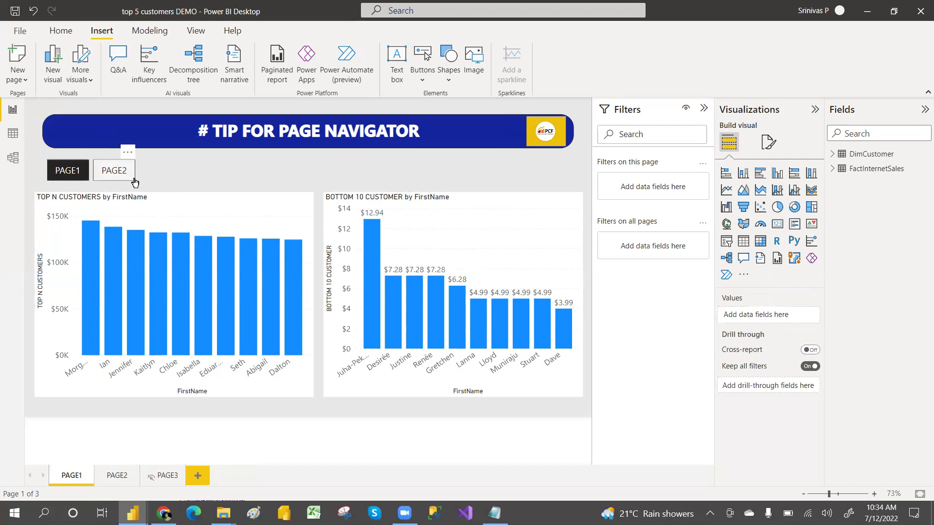
Move the navigator right and enlarge it beneath the title banner.
left_click_drag(135, 185, 190, 178)
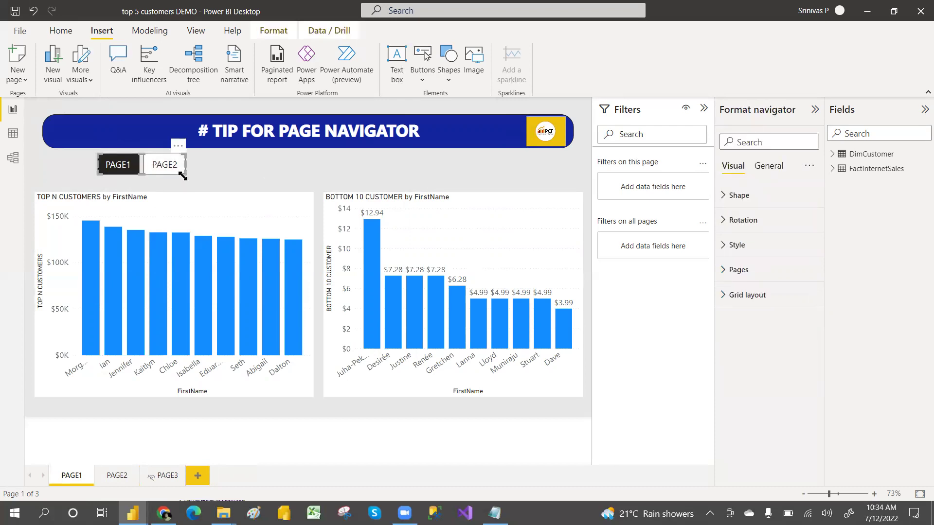
left_click_drag(185, 174, 483, 150)
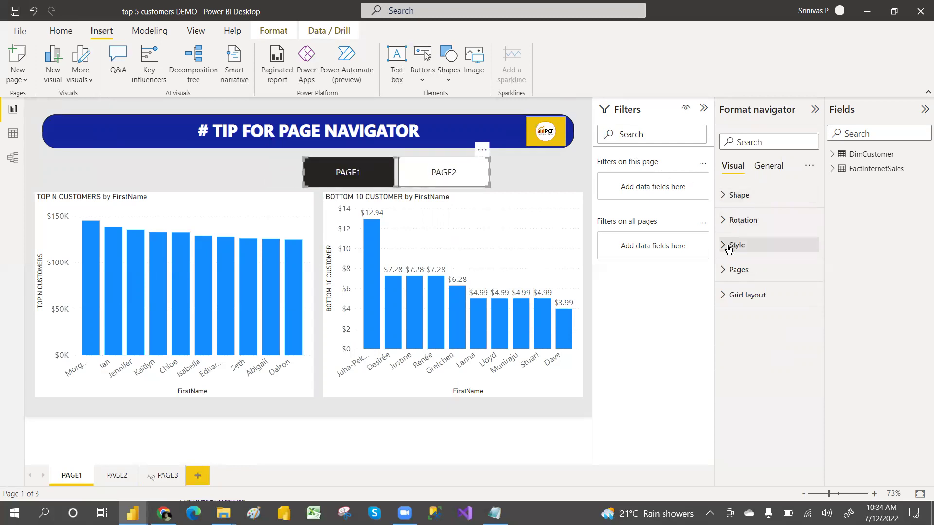
Set the navigator's button shape to Chevron arrow and widen it leftward.
left_click(725, 196)
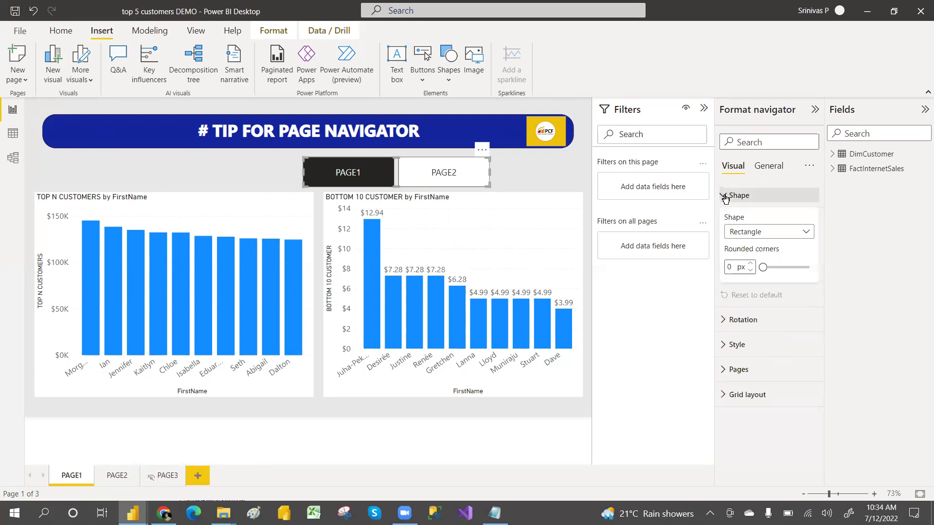
left_click(748, 233)
left_click(754, 262)
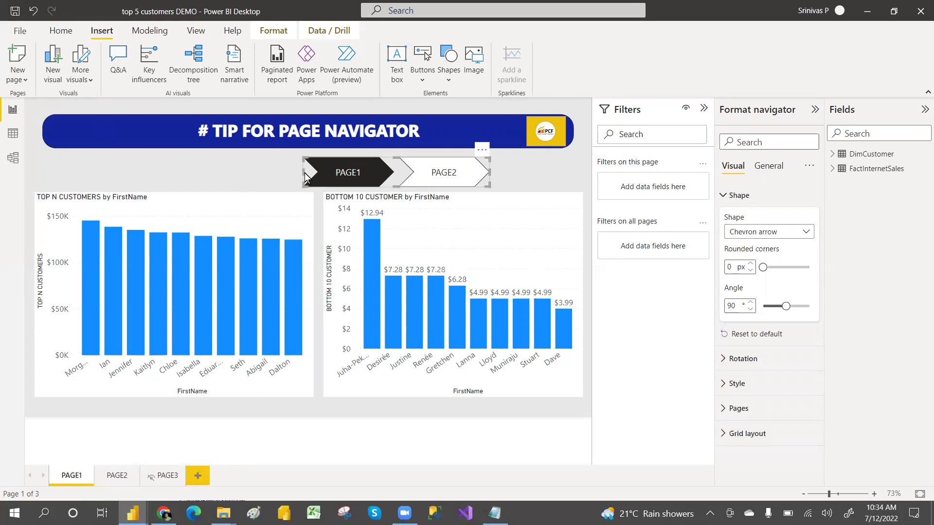
left_click_drag(304, 173, 277, 168)
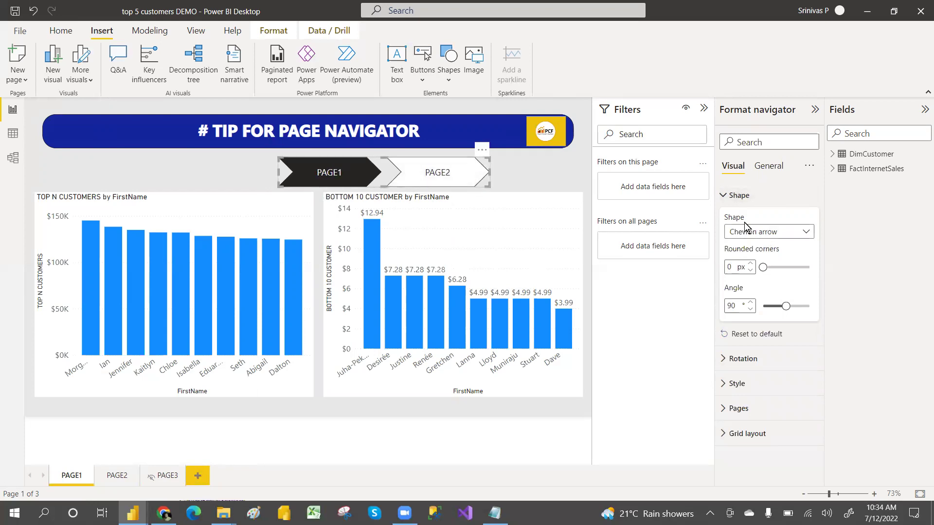
left_click(723, 196)
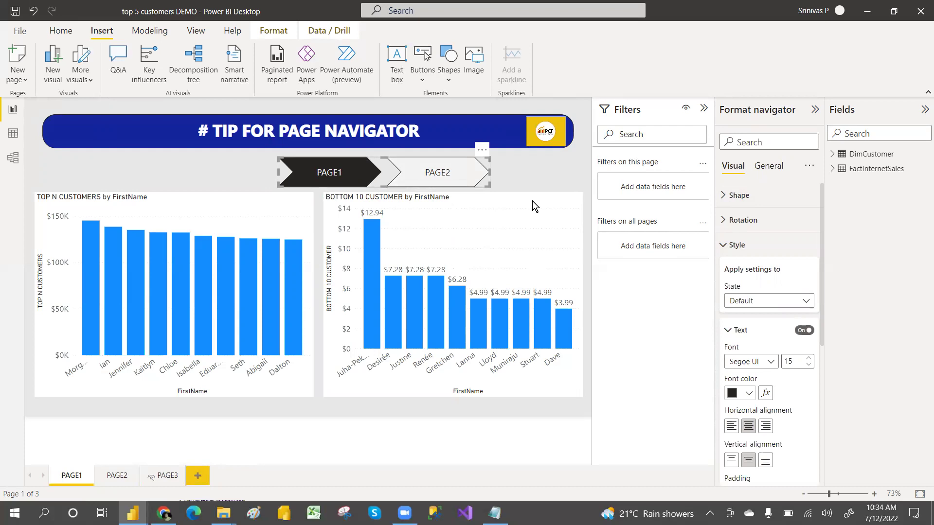
Give the Selected-state button a dark blue fill, then jump to PAGE2 via the navigator.
left_click(769, 301)
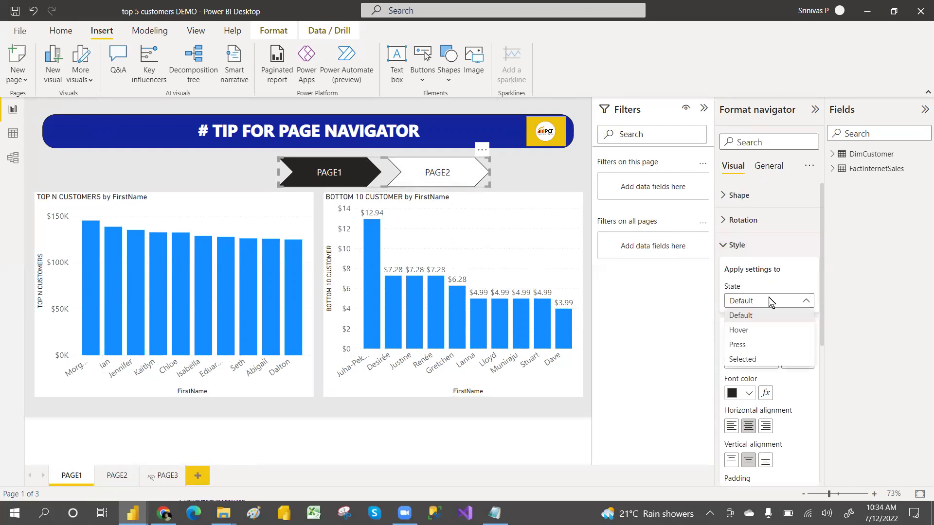
left_click(753, 363)
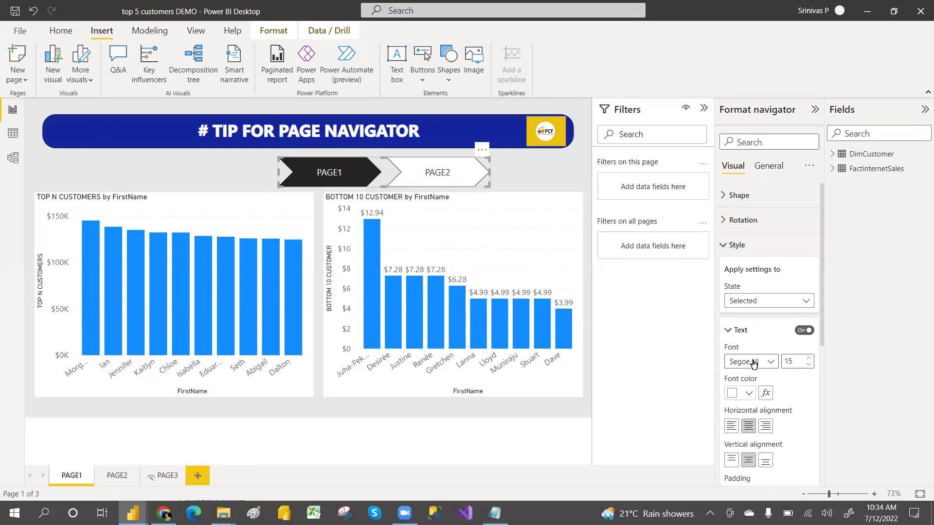
left_click(749, 394)
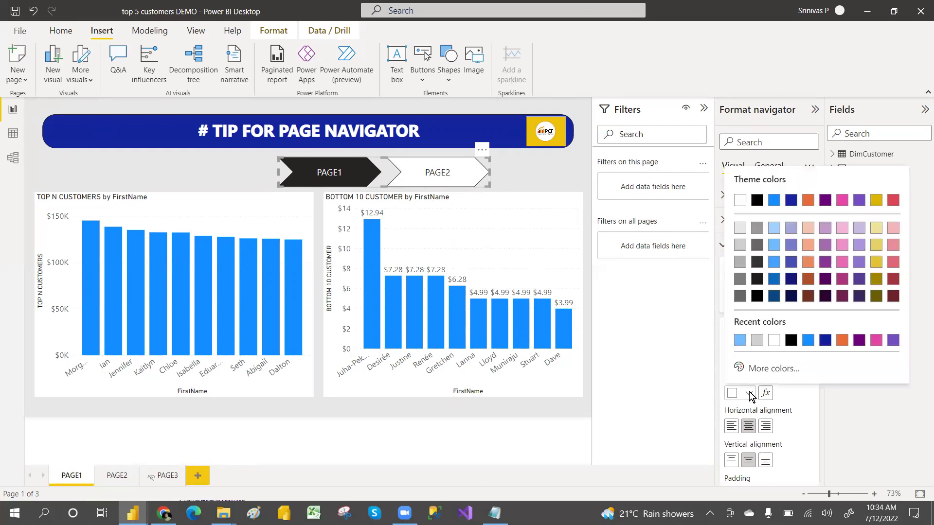
left_click(808, 401)
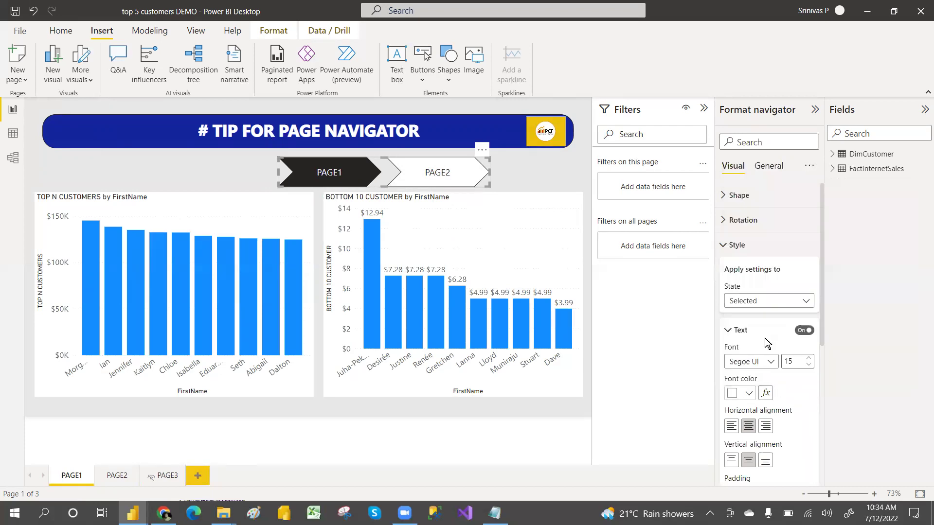
left_click_drag(822, 299, 817, 416)
left_click(727, 347)
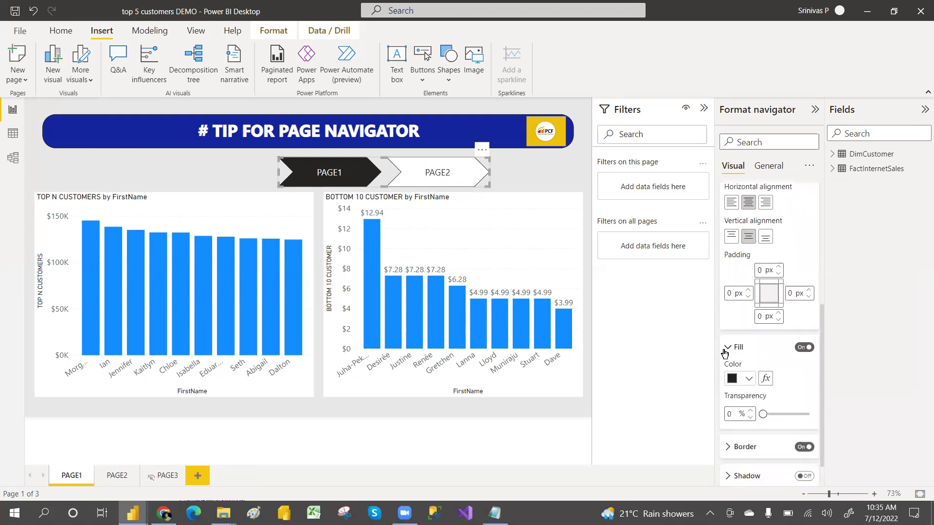
left_click(749, 379)
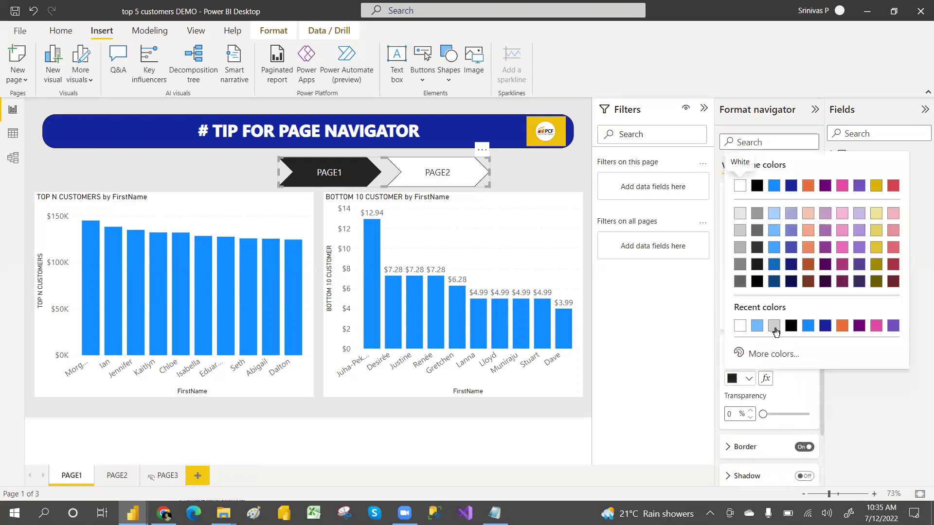
left_click(824, 327)
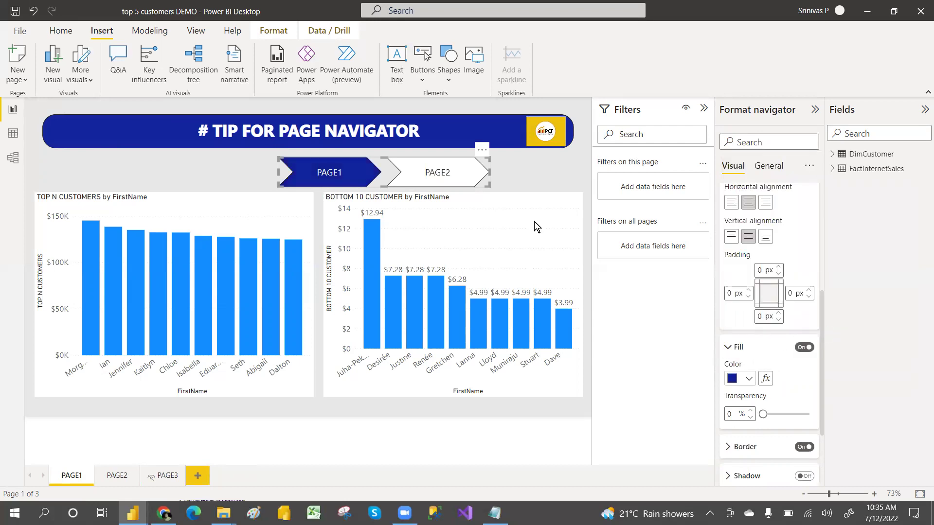
left_click(441, 178, "ctrl")
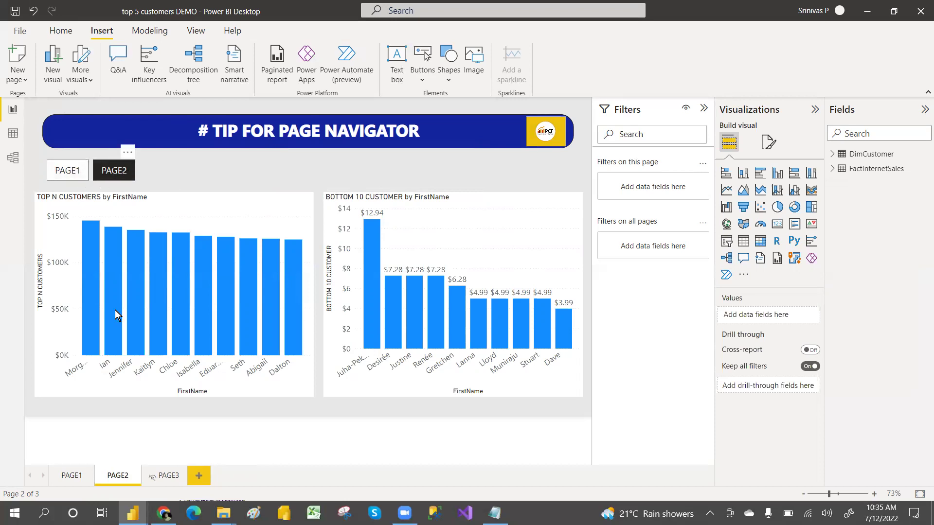
Switch to the PAGE1 tab and back to the PAGE2 tab.
left_click(71, 475)
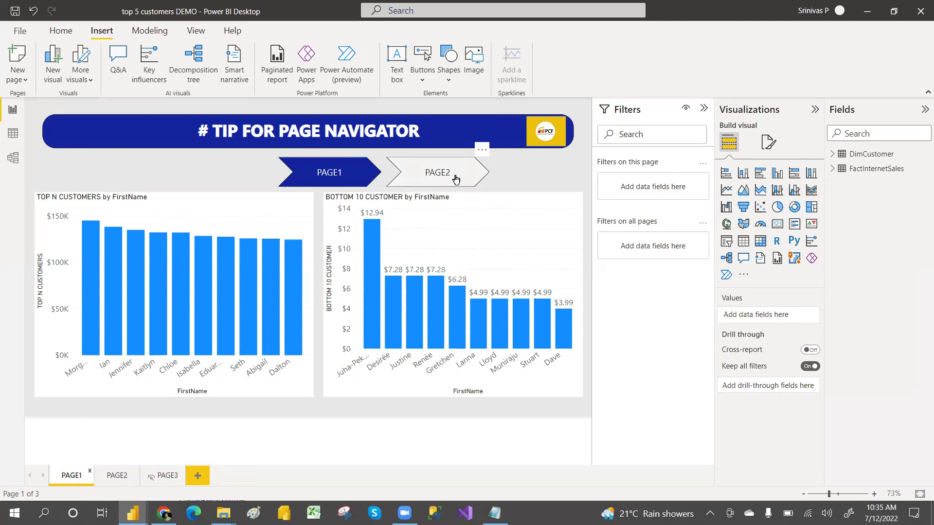
left_click(111, 476)
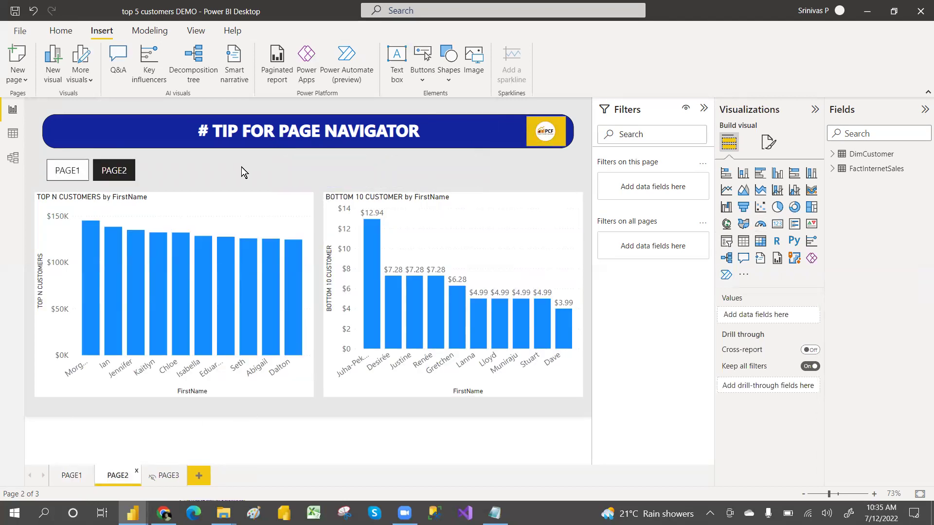
Widen PAGE2's page navigator and change its button Shape to Chevron arrow.
left_click(128, 176)
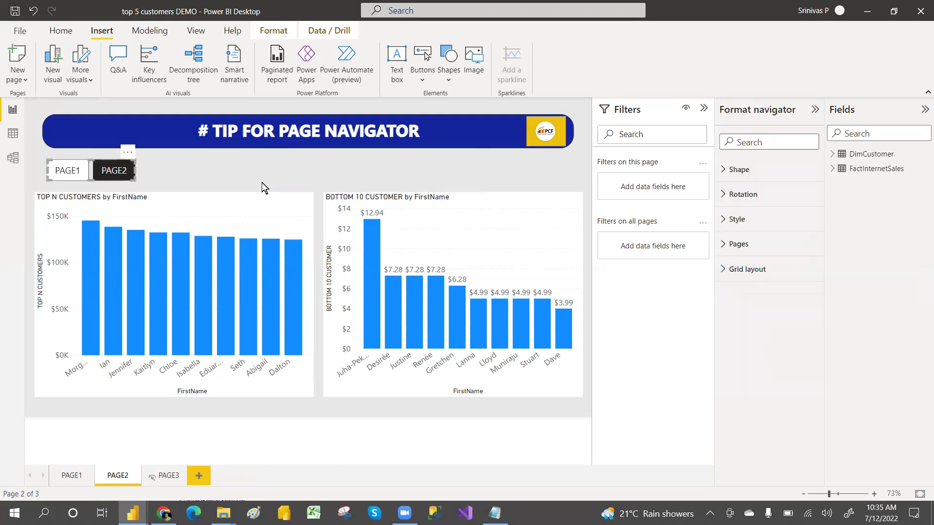
left_click_drag(135, 180, 476, 173)
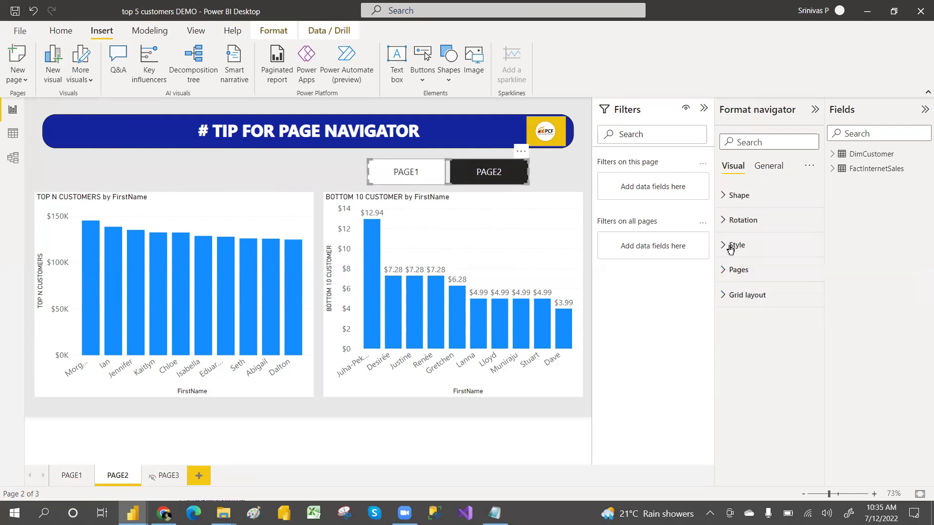
left_click(727, 195)
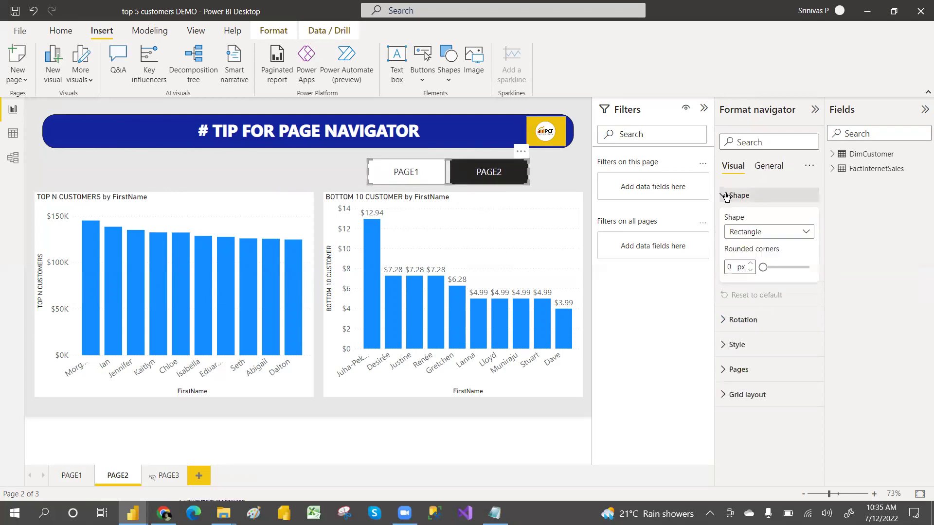
left_click(755, 233)
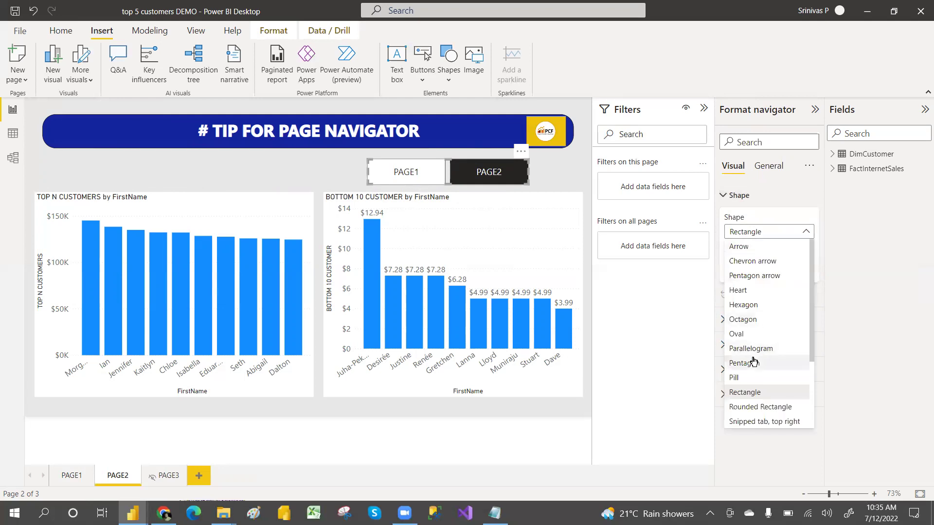
left_click(759, 261)
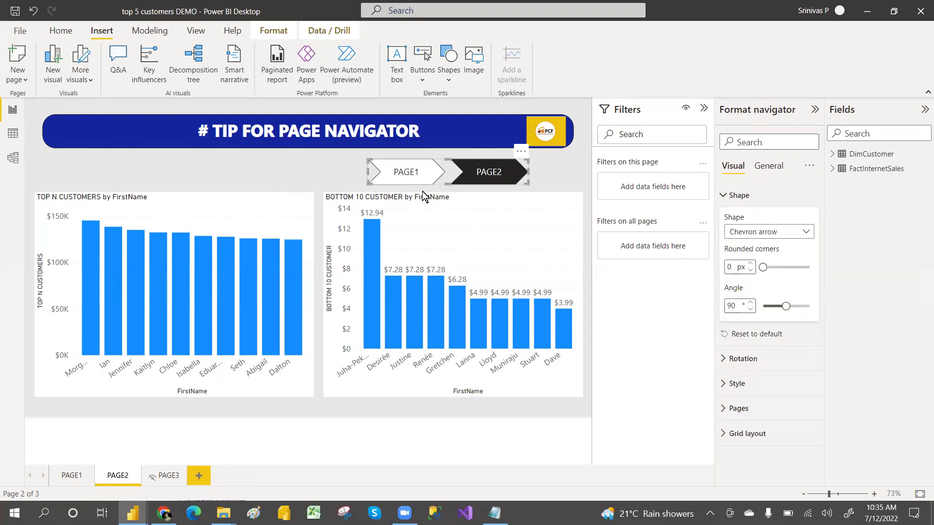
left_click_drag(371, 184, 334, 184)
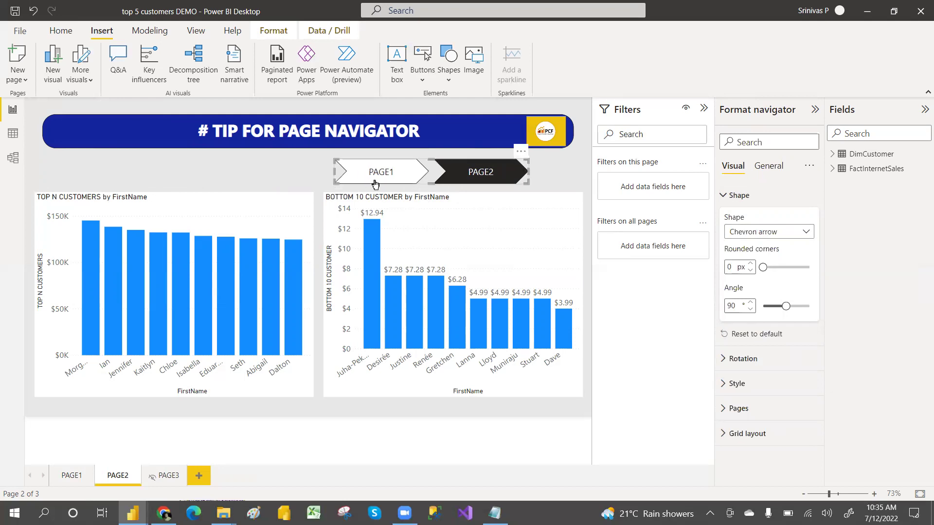
left_click(730, 199)
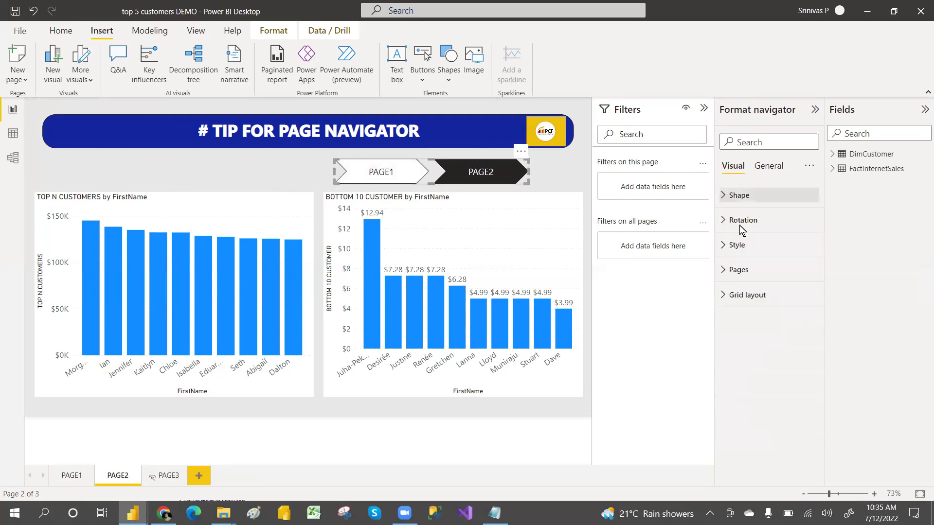
Fill the Selected-state navigator button with the recent dark-blue swatch, then go to PAGE1.
left_click(738, 246)
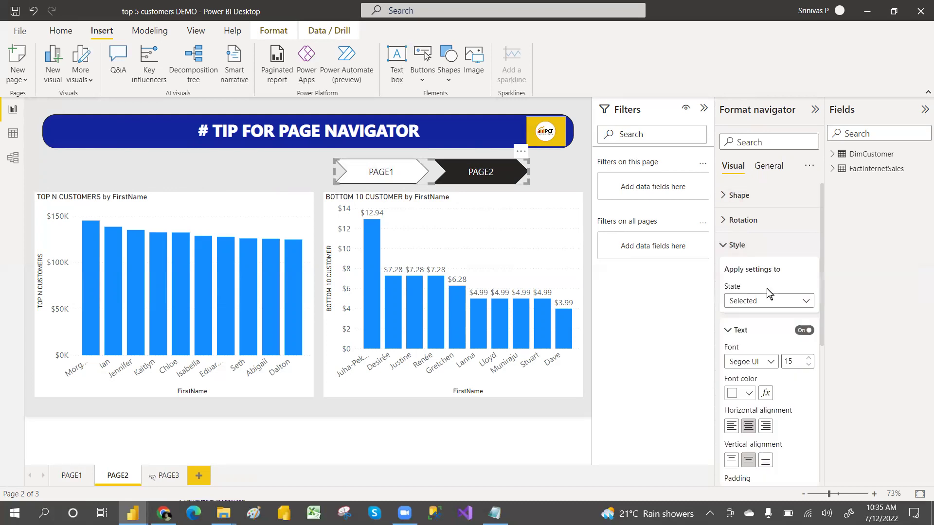
left_click(765, 304)
left_click(765, 302)
left_click_drag(822, 316, 820, 419)
left_click(732, 381)
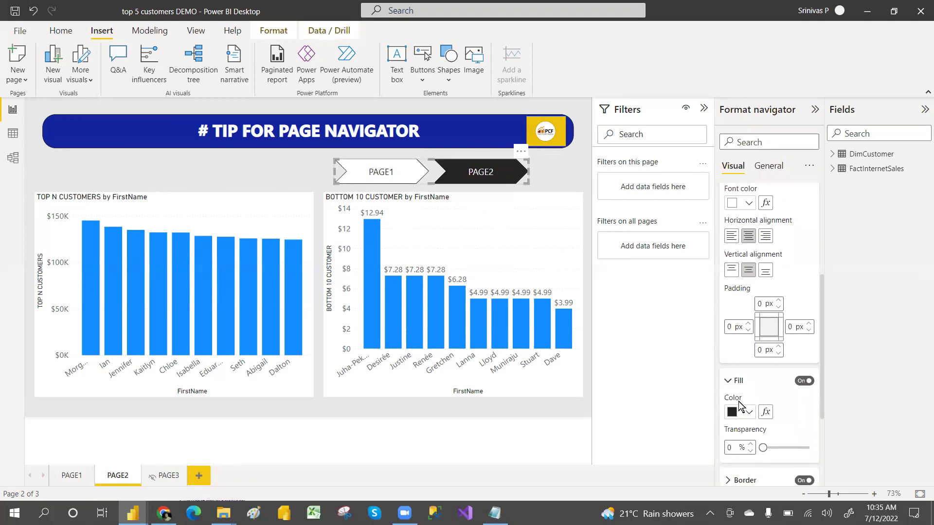
left_click(747, 413)
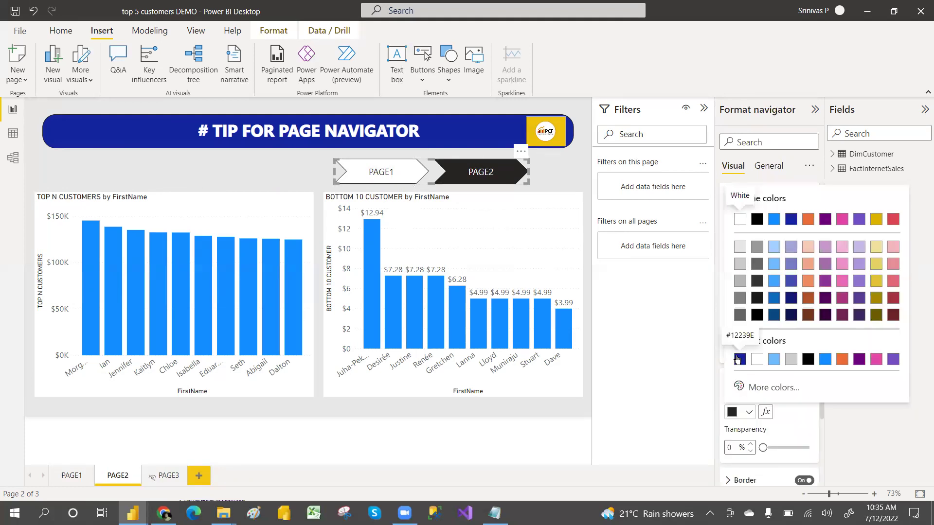
left_click(738, 362)
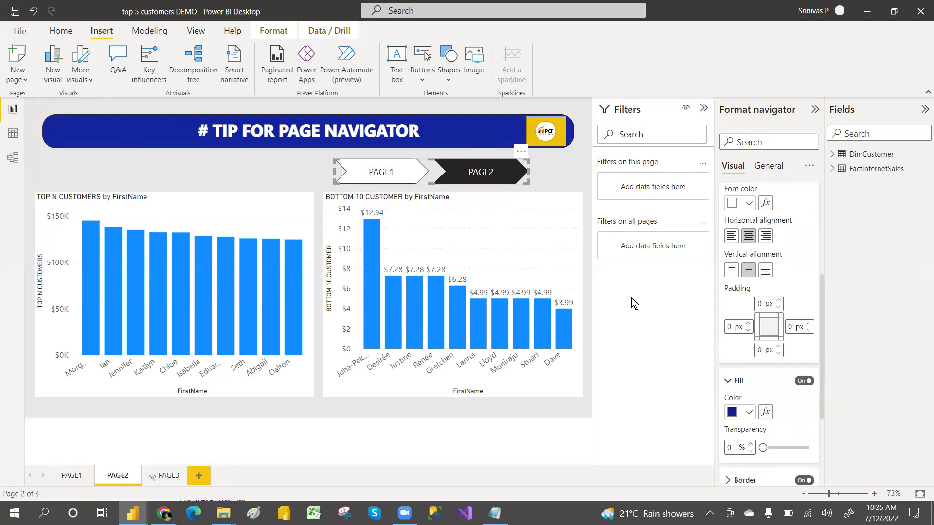
left_click(391, 174, "ctrl")
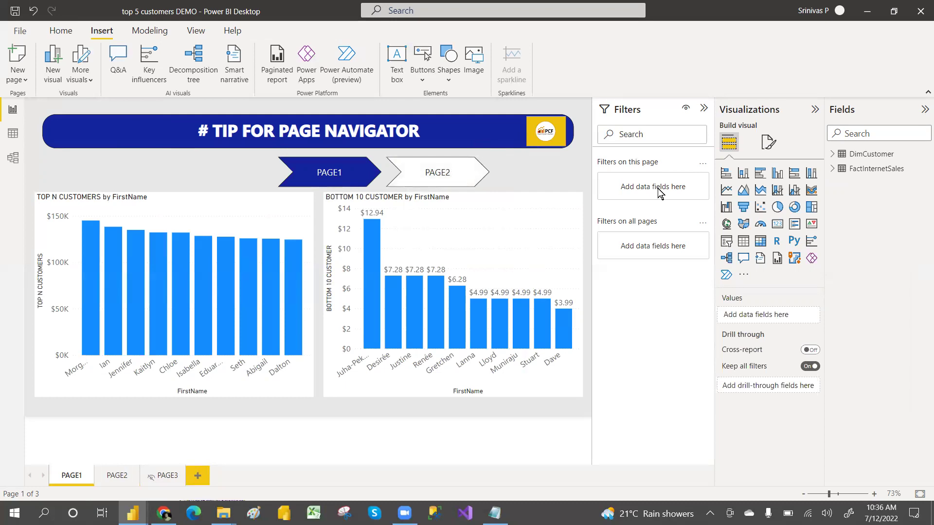
Select PAGE1's navigator and open the State dropdown under Style.
left_click(487, 174)
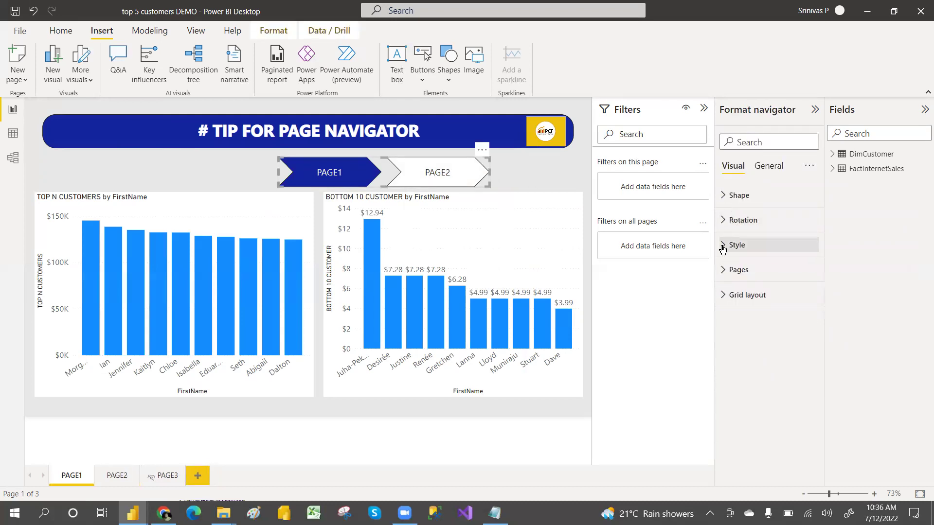
left_click(723, 248)
left_click(758, 302)
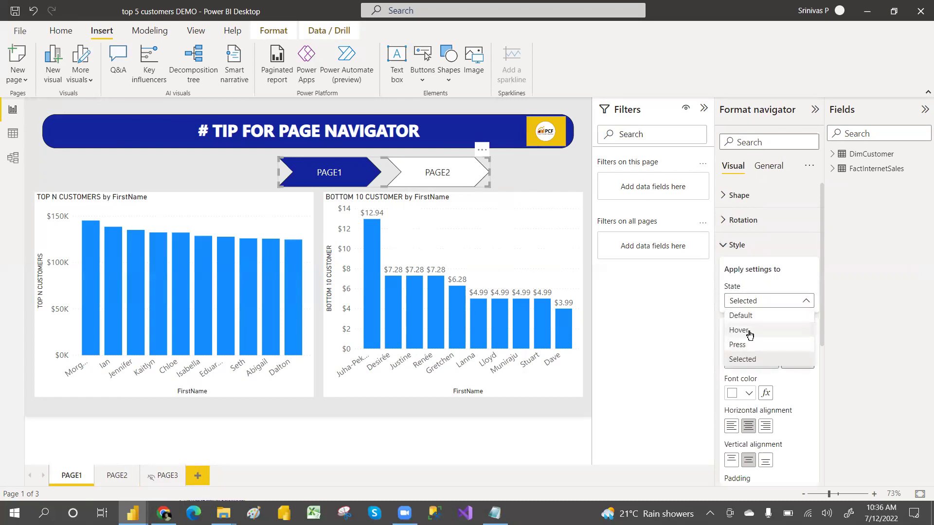
Give the navigator's Hover state a #a0d1ff light-blue fill and White font color.
left_click(749, 331)
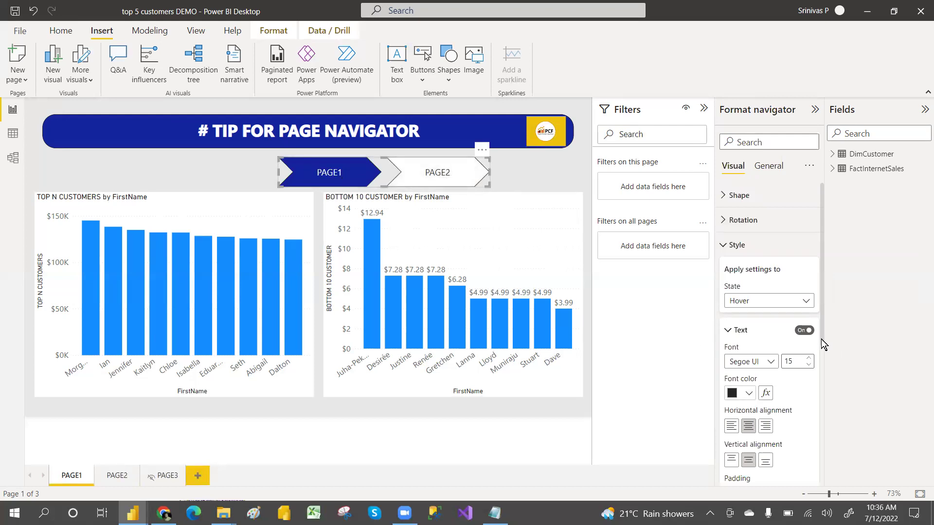
left_click_drag(823, 344, 815, 442)
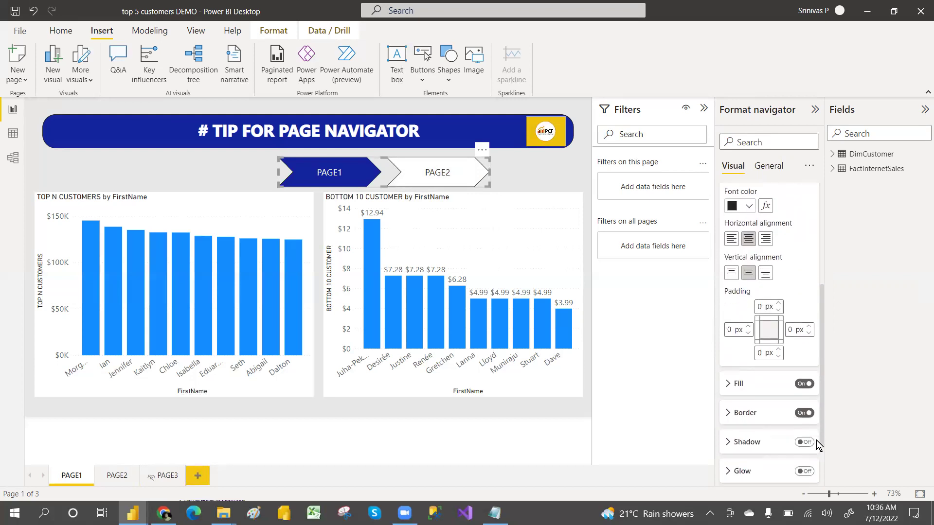
left_click(734, 383)
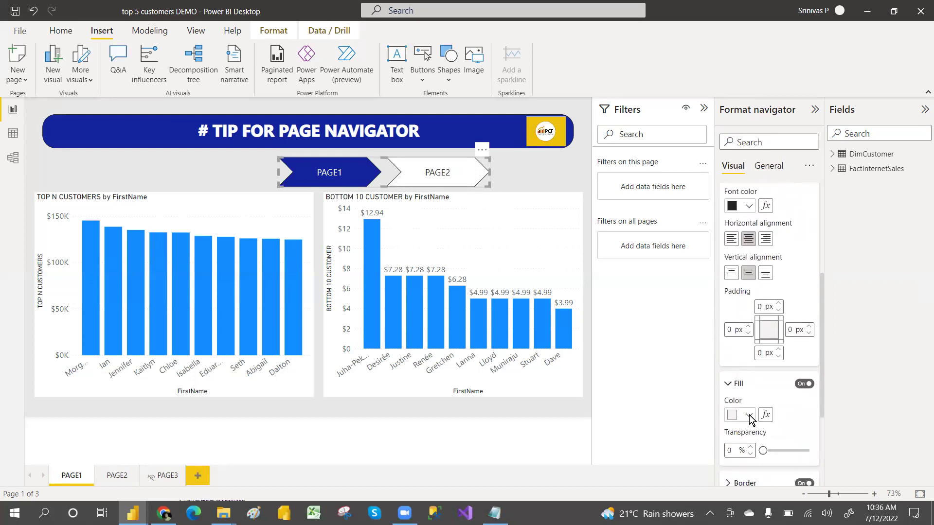
left_click(749, 415)
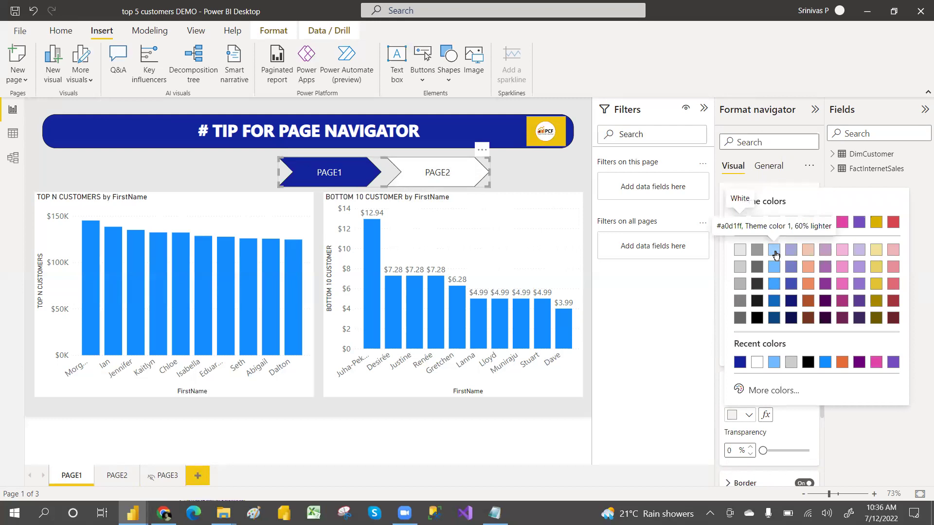
left_click(775, 249)
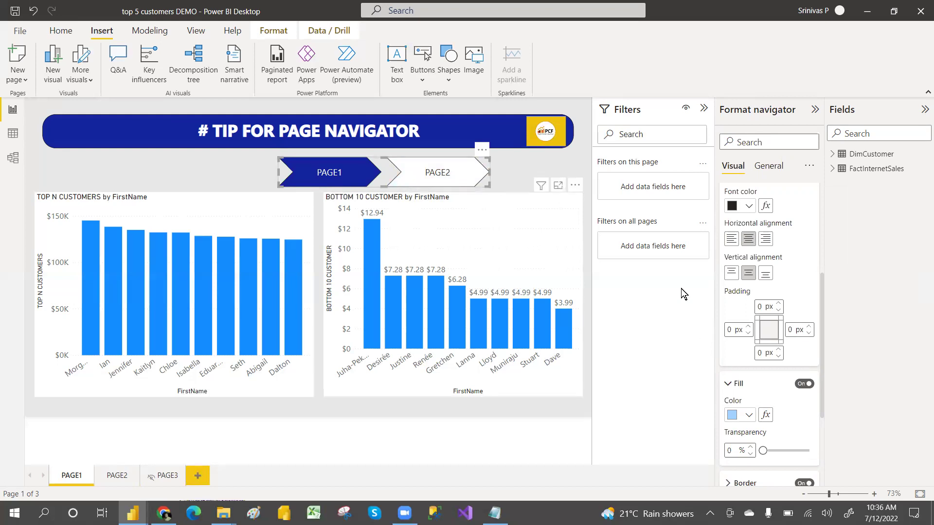
left_click(749, 206)
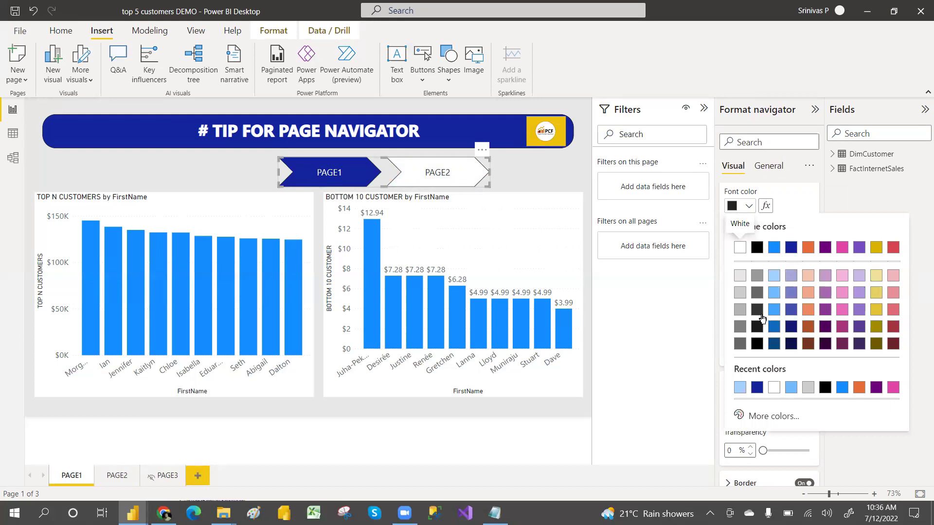
left_click(773, 388)
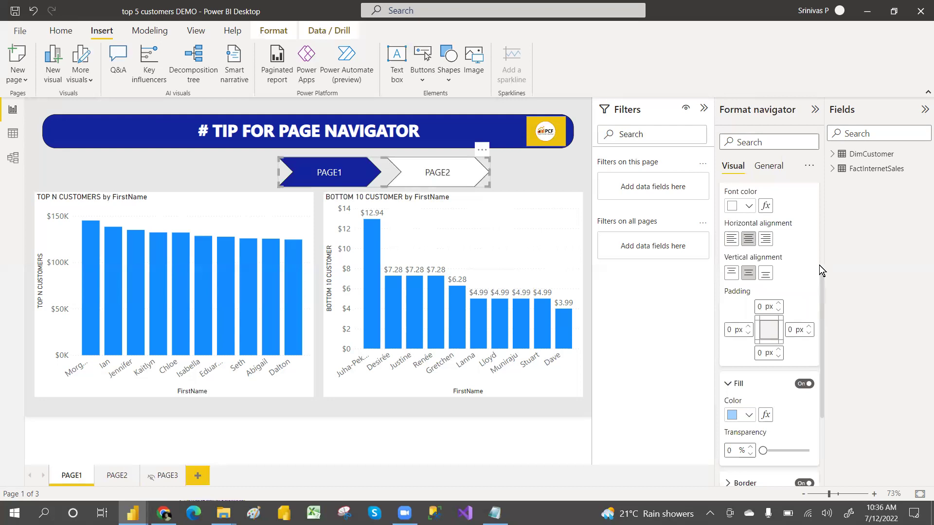
scroll(823, 281, "up", 4)
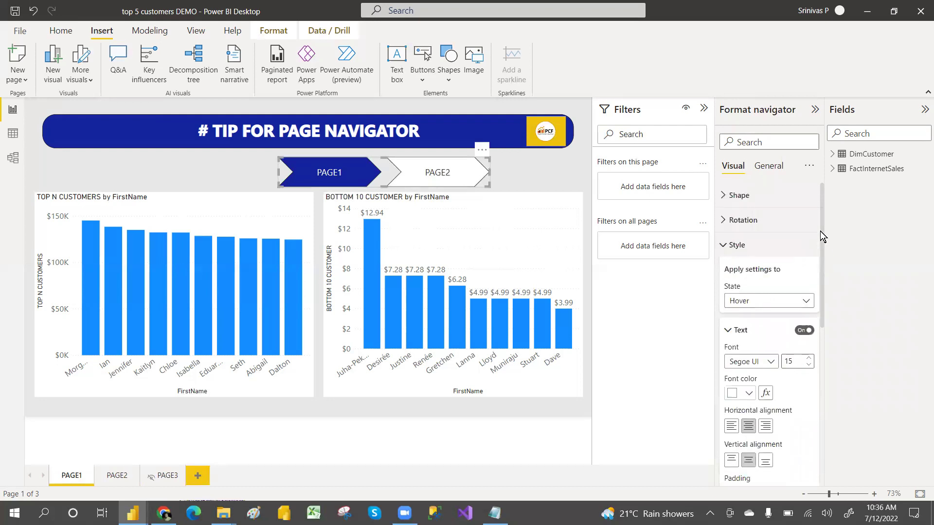
Change PAGE1's navigator button Shape from Chevron arrow to Rectangle.
left_click(735, 245)
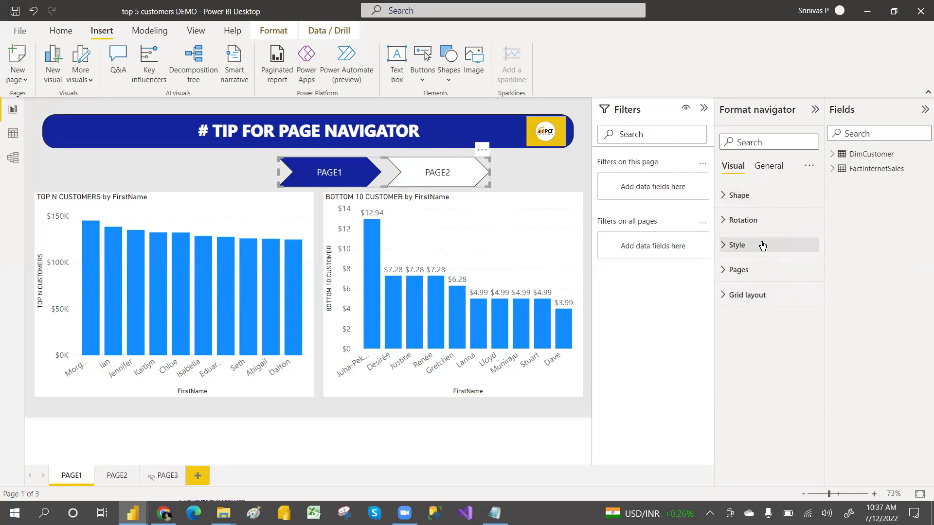
left_click(765, 175)
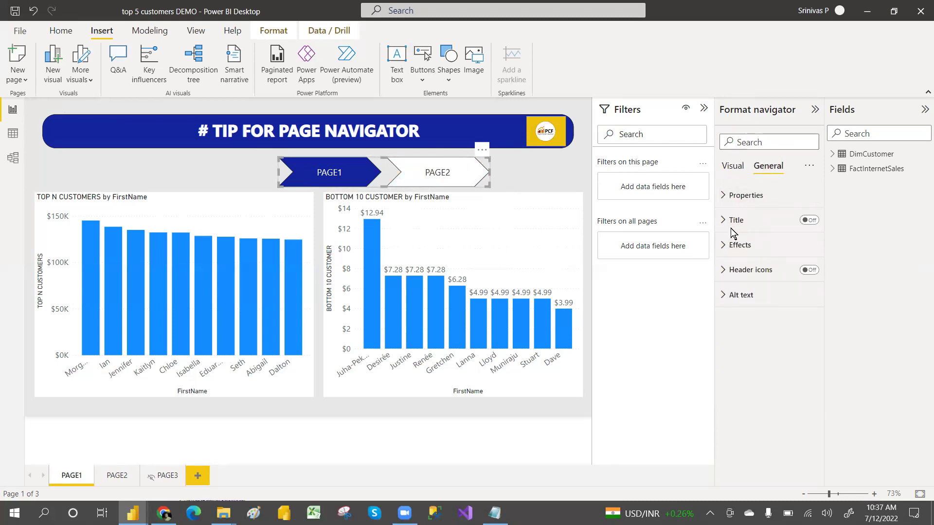
left_click(737, 244)
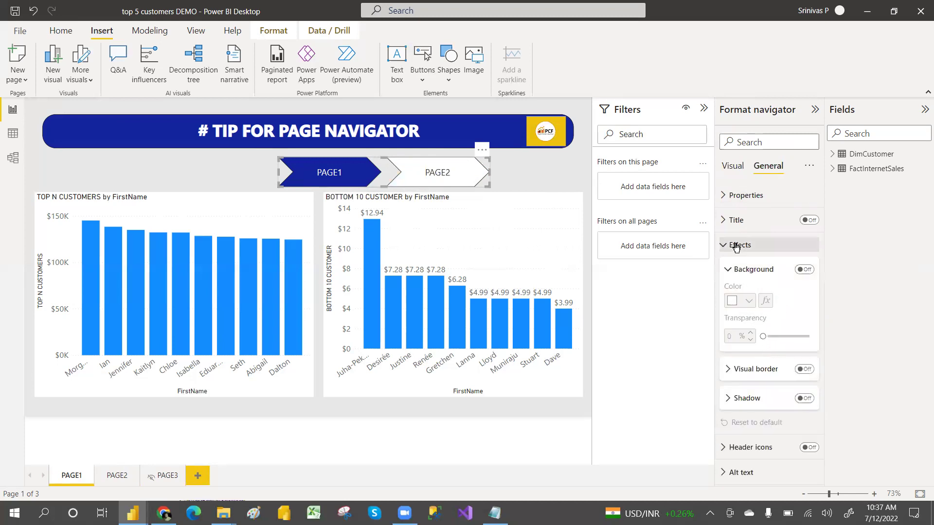
left_click(734, 176)
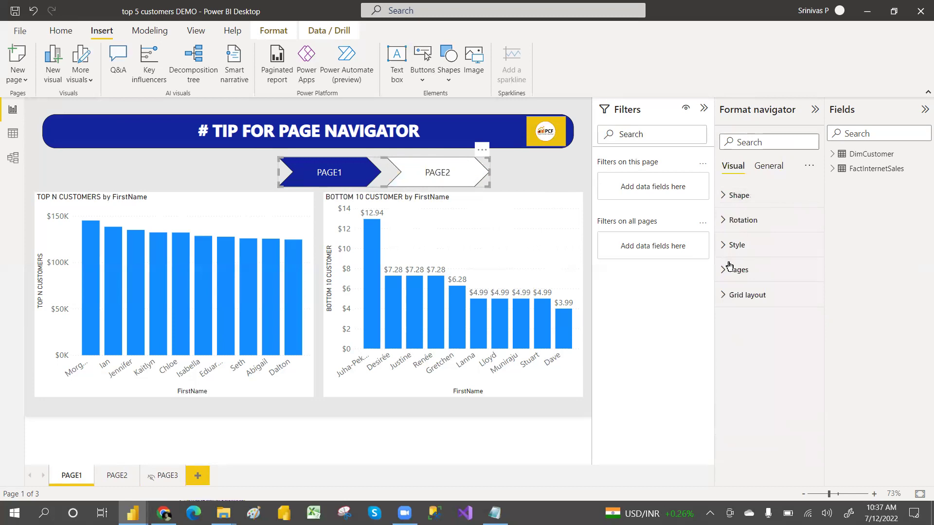
left_click(725, 247)
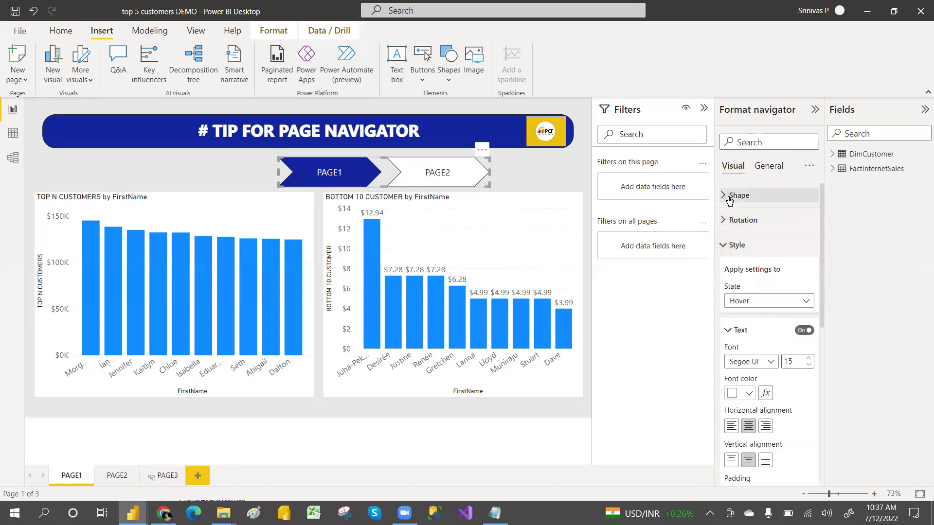
left_click(729, 197)
left_click(775, 235)
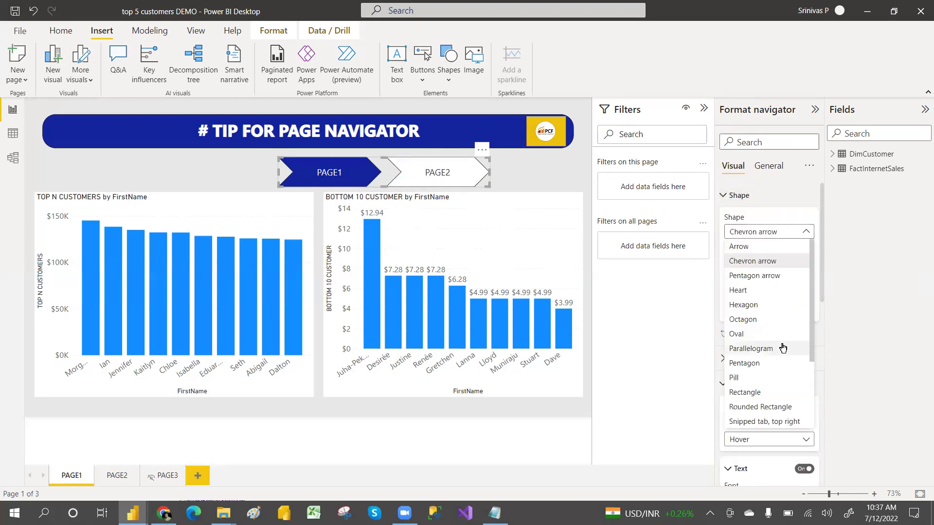
left_click(759, 393)
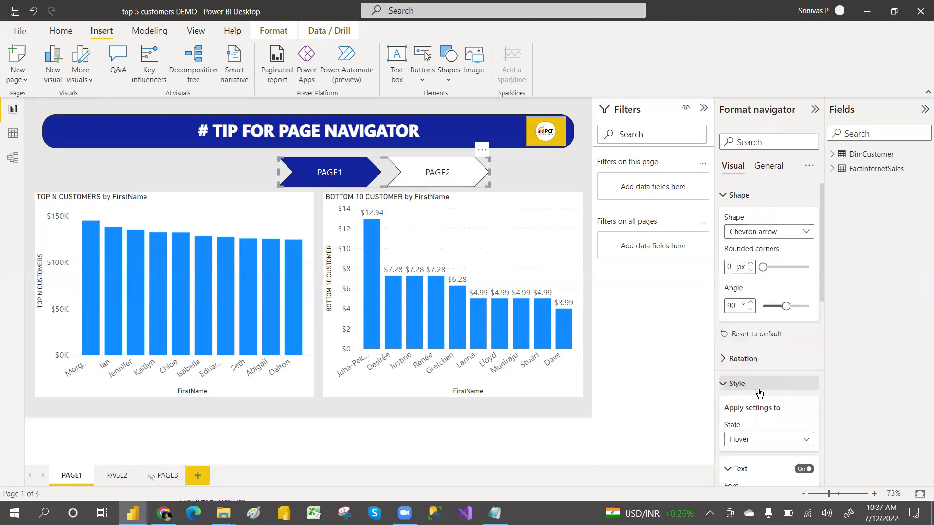
Add a visual border with 26 px rounded corners and enlarge the navigator up toward the banner.
left_click(723, 196)
left_click(769, 167)
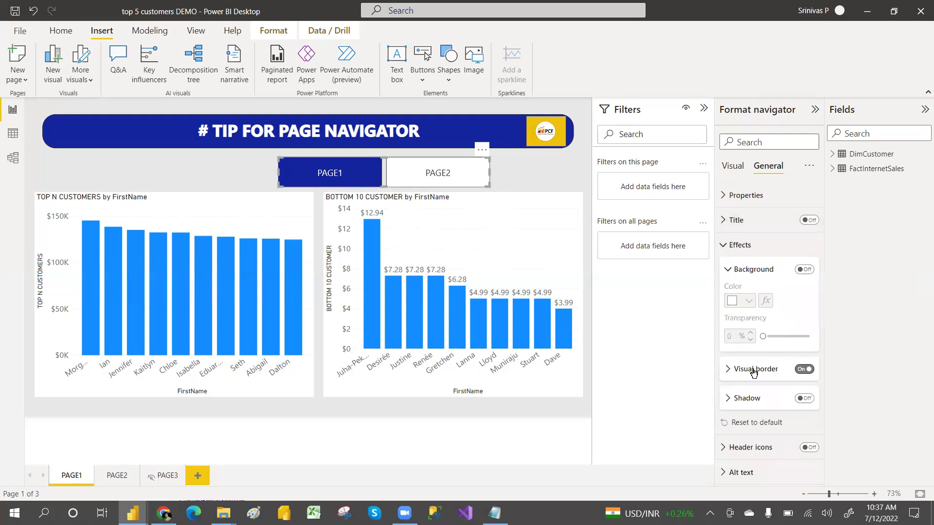
left_click(805, 370)
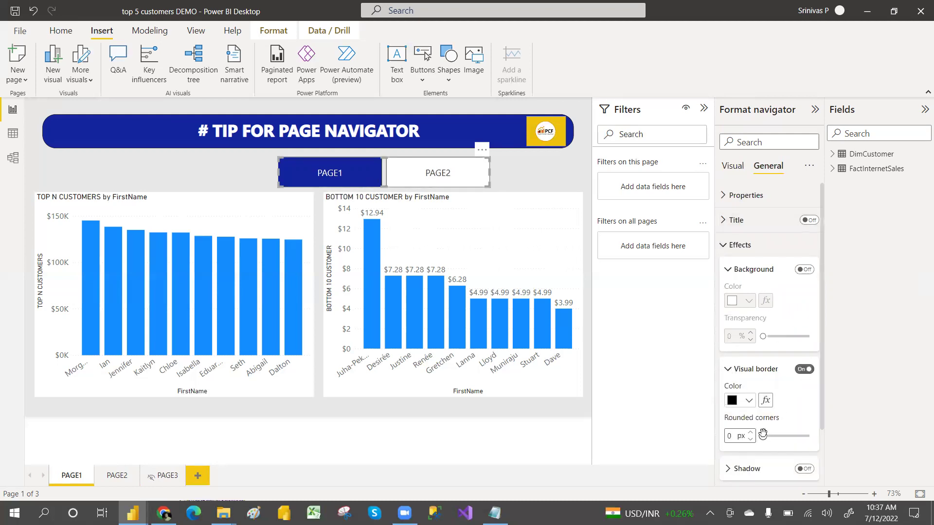
left_click_drag(763, 436, 802, 437)
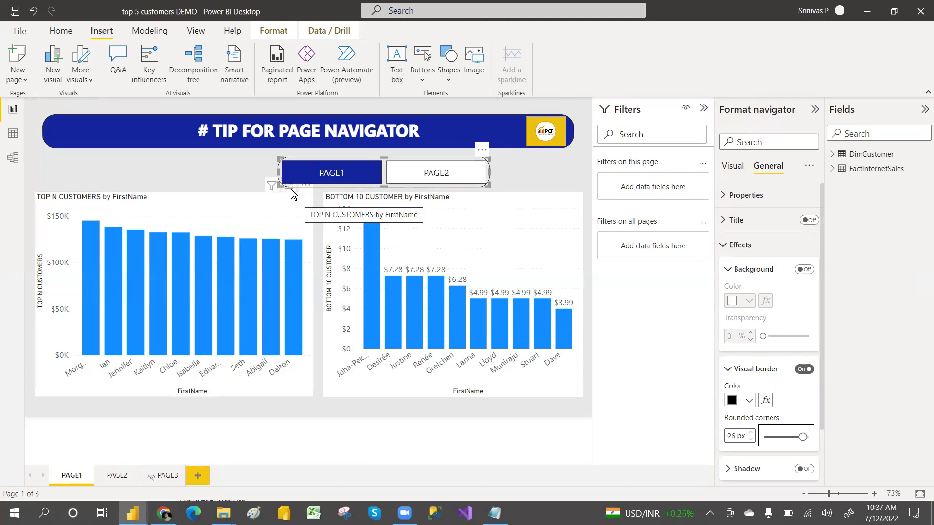
left_click_drag(276, 186, 237, 194)
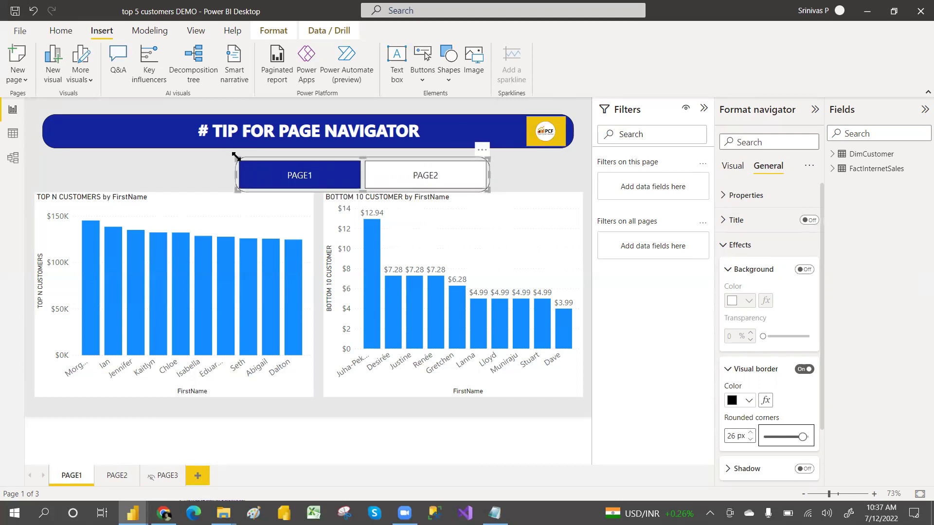
left_click_drag(234, 156, 232, 153)
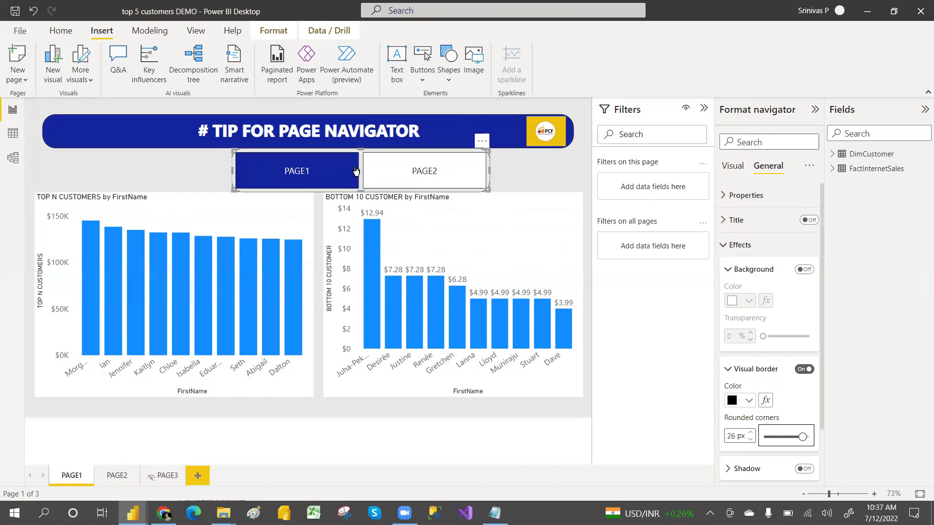
left_click(412, 183, "ctrl")
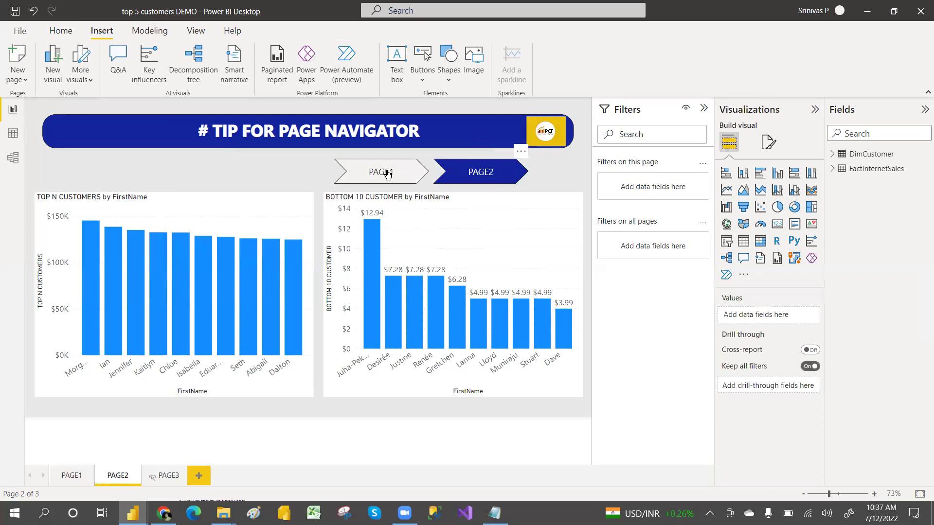
left_click(387, 173, "ctrl")
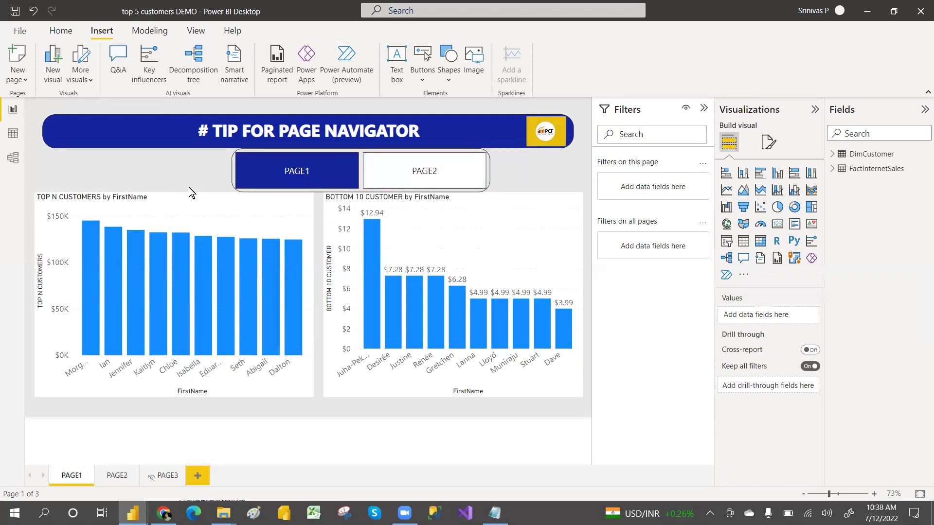